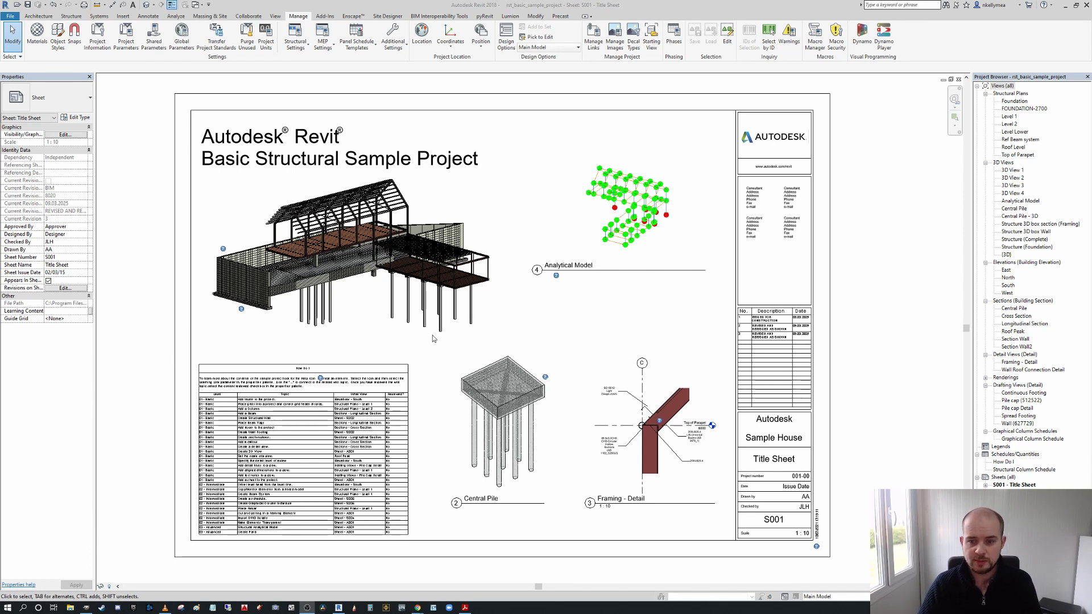
Step: Examine the title block's revision schedule and the list of revisions assigned to the Title Sheet
scroll(725, 336, up, 3)
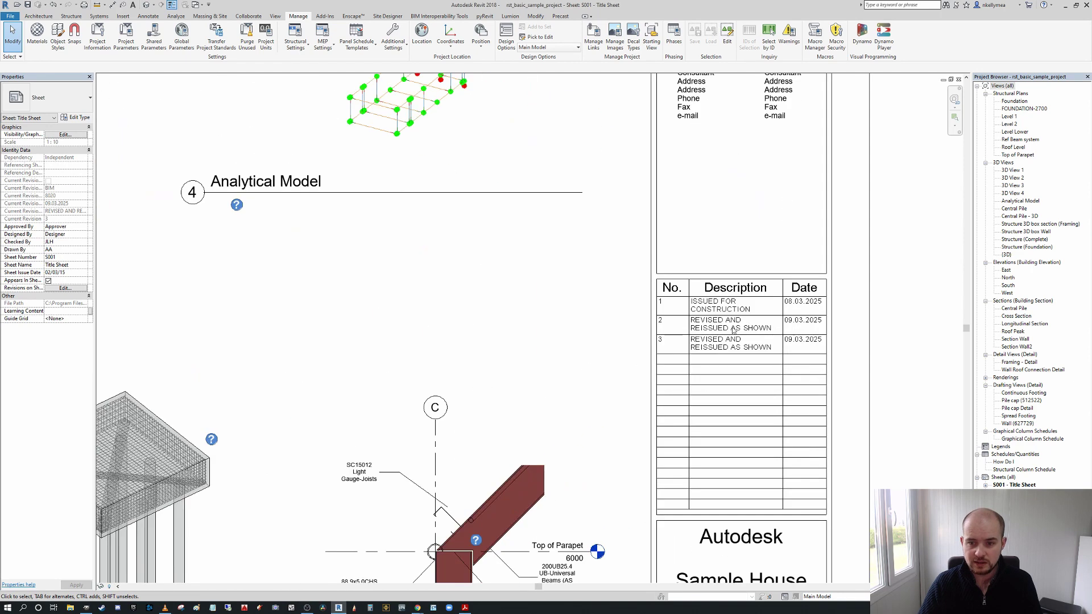
scroll(745, 319, down, 4)
scroll(758, 295, down, 3)
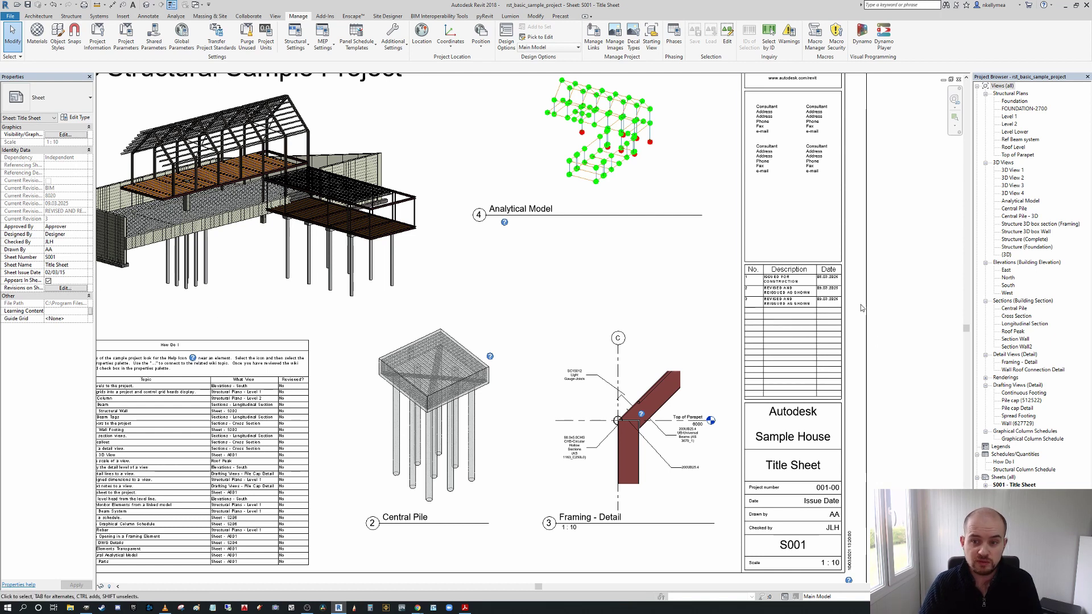
scroll(827, 293, up, 2)
scroll(786, 299, down, 1)
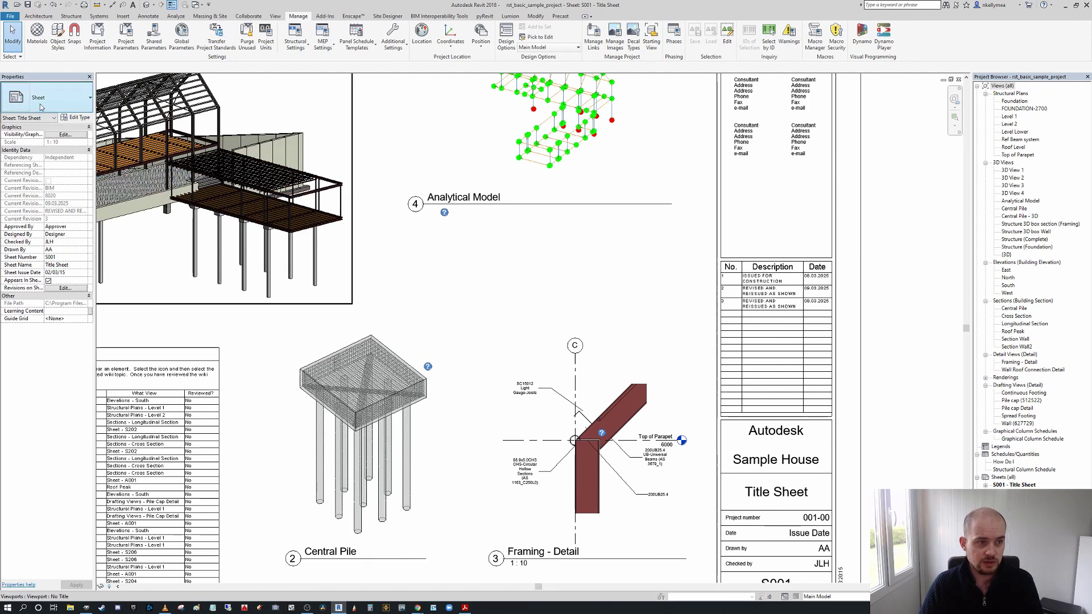
click(64, 289)
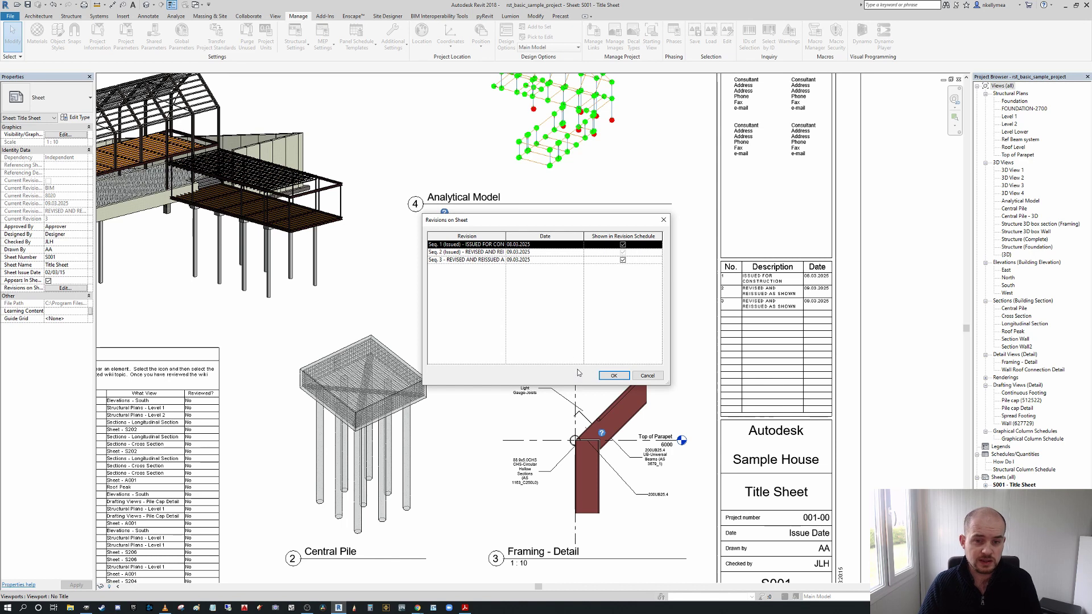
click(617, 374)
Step: Check the whole Title Sheet for hidden elements with Reveal Hidden Elements and return to the normal display
scroll(605, 349, down, 1)
click(599, 309)
middle_drag(600, 310, 609, 311)
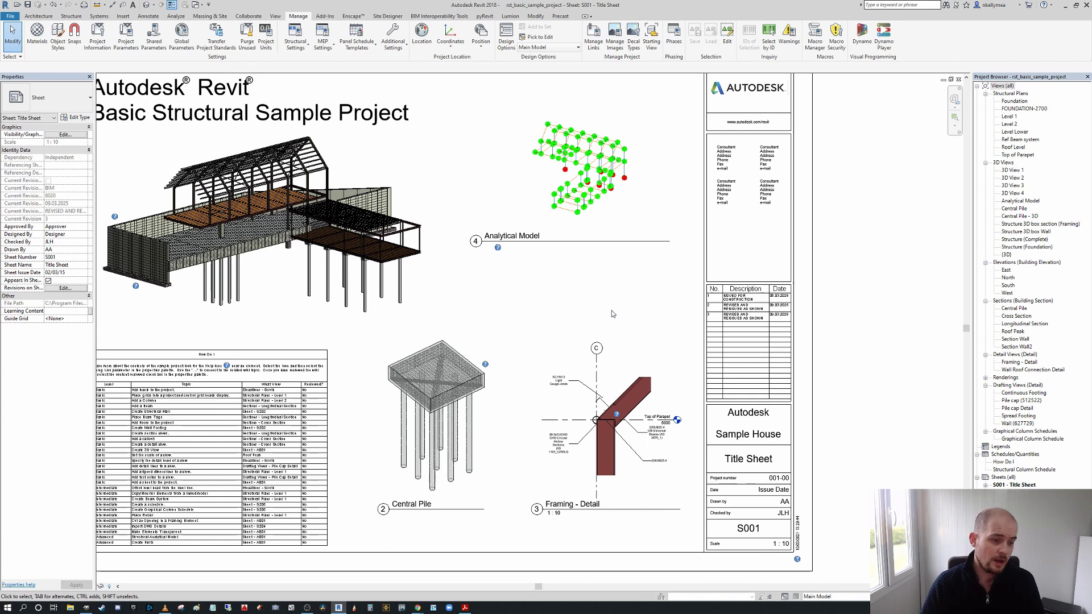
scroll(612, 314, down, 2)
middle_drag(612, 313, 648, 314)
scroll(649, 314, up, 1)
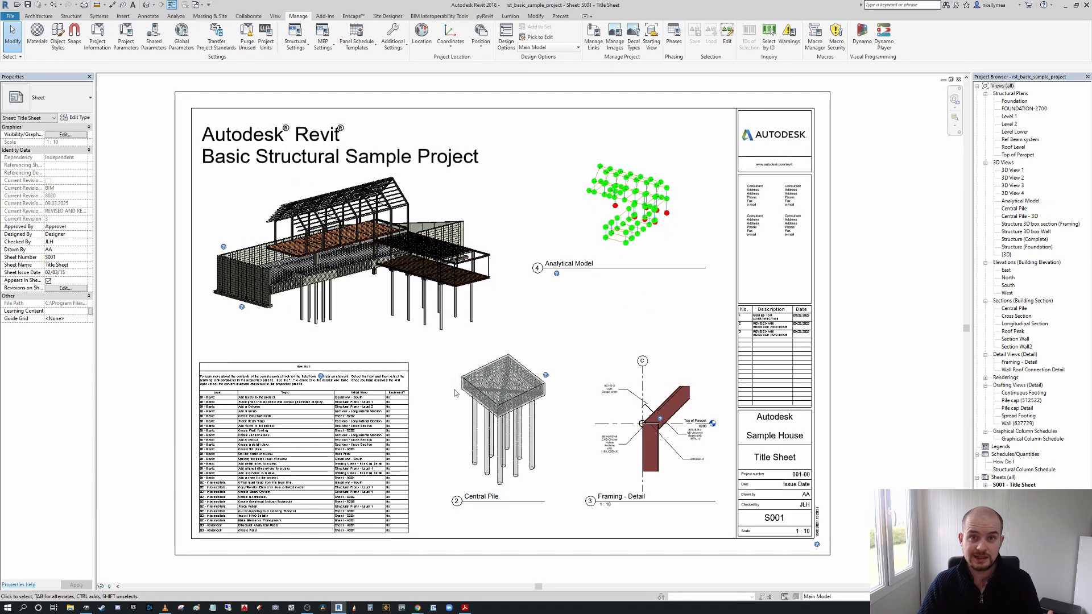
click(109, 587)
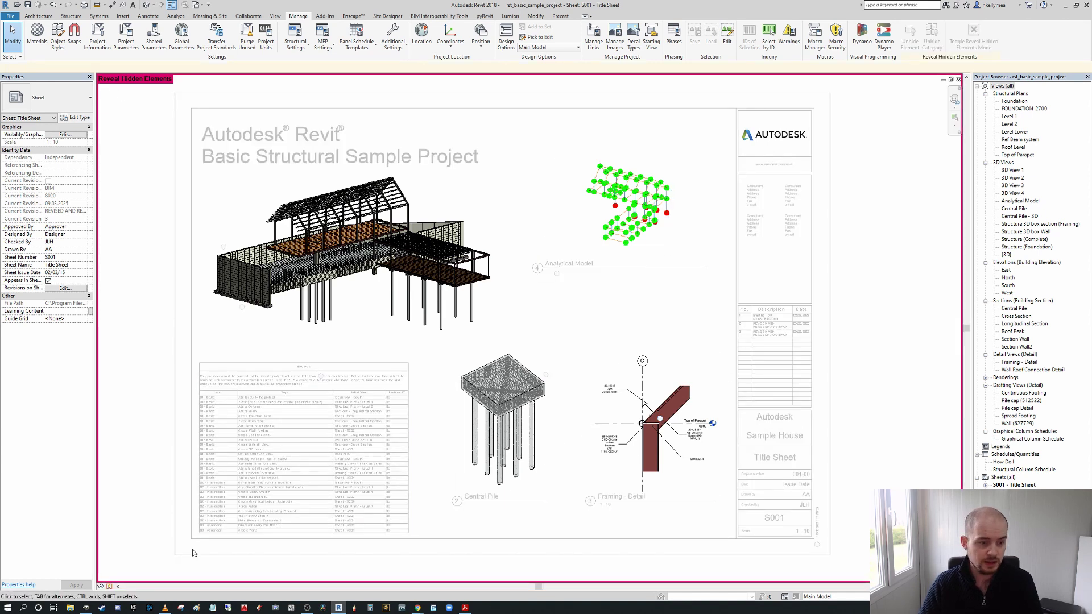
click(110, 587)
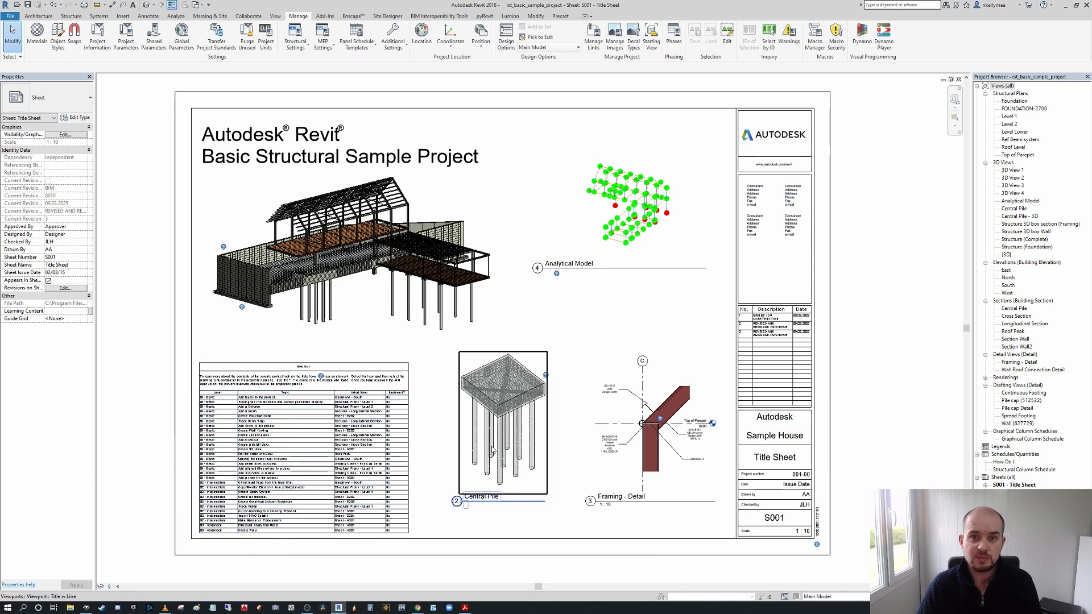
middle_drag(567, 389, 556, 394)
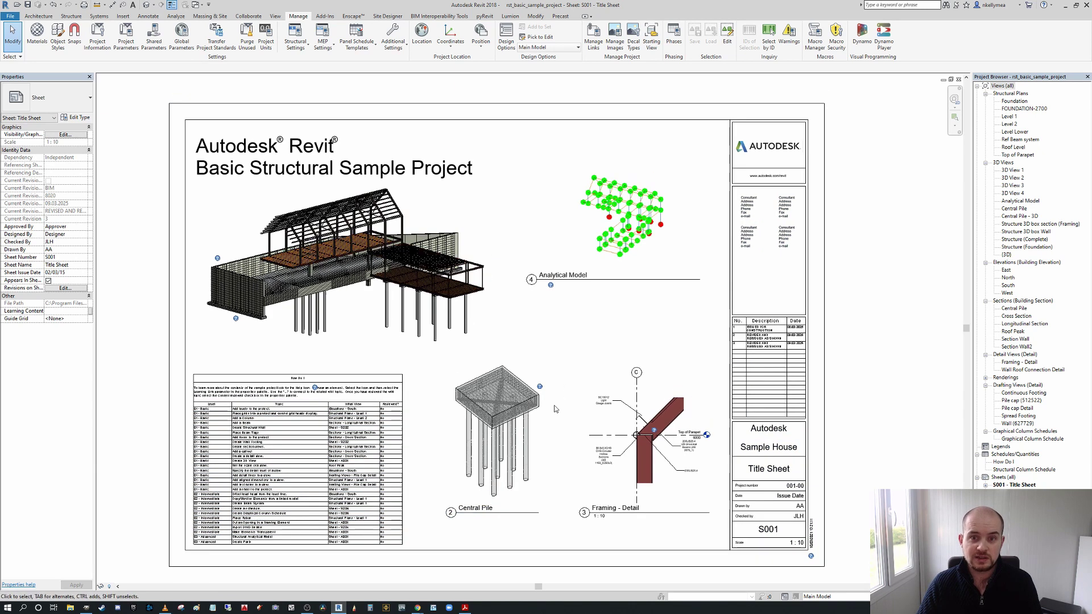
click(646, 392)
middle_drag(647, 392, 642, 387)
key(Escape)
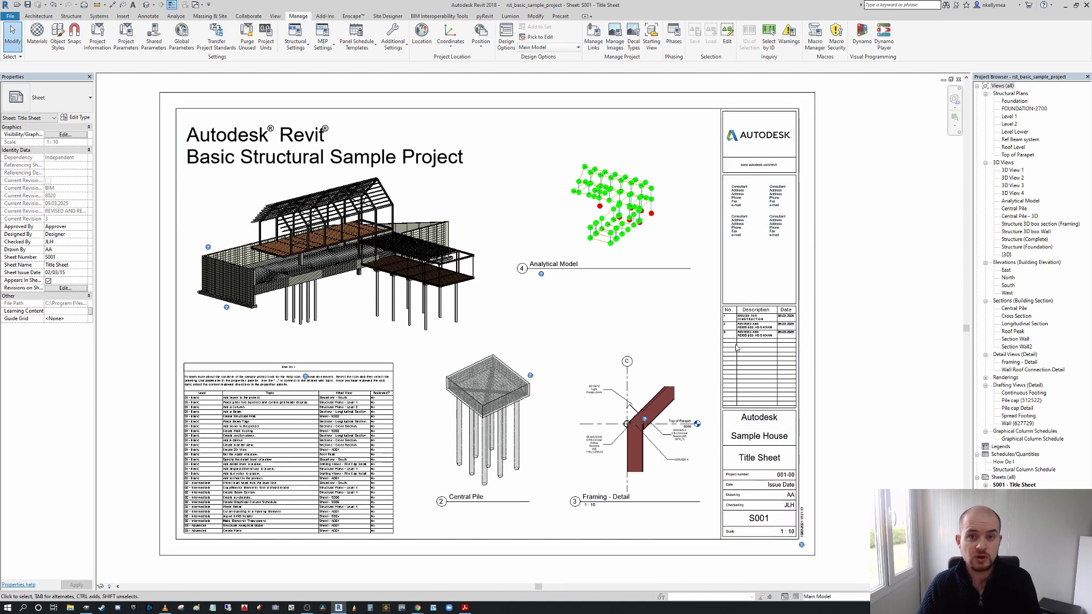
middle_drag(697, 317, 710, 307)
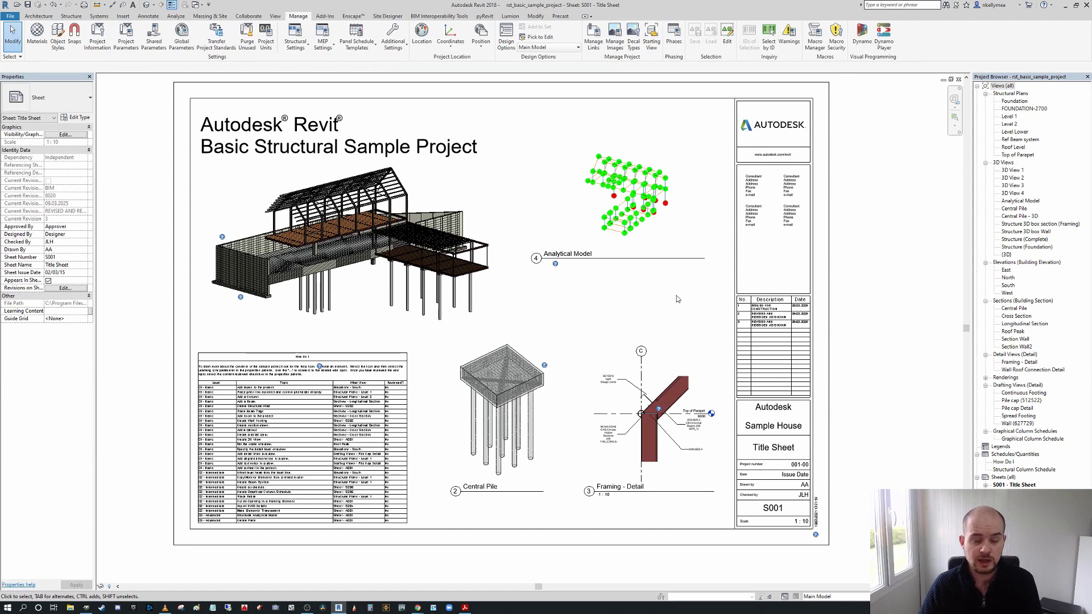
middle_drag(682, 302, 689, 301)
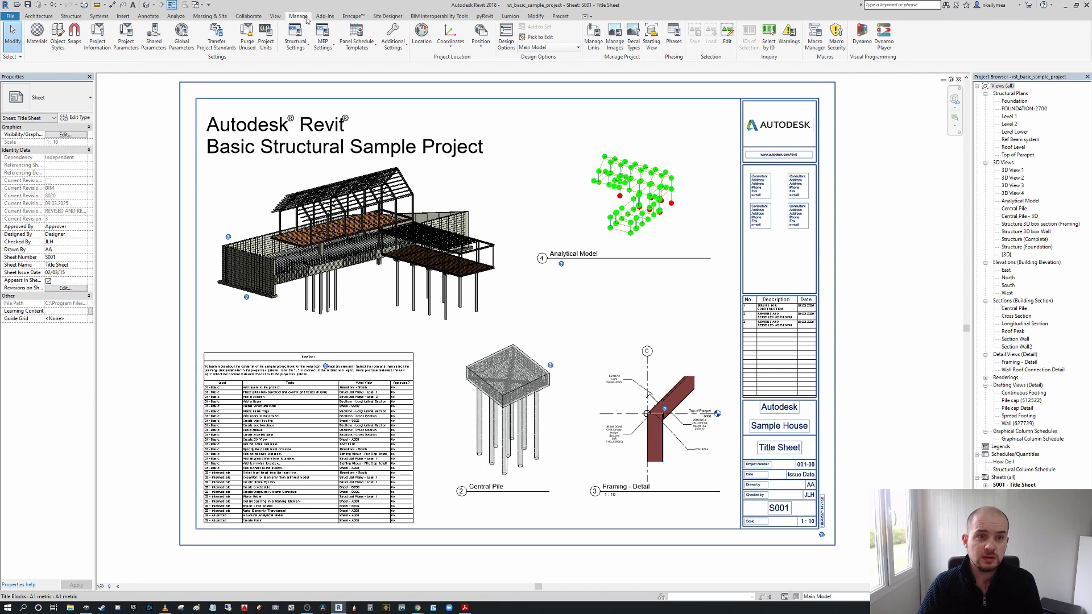
Step: In the sheet issues and revisions settings, set revision sequence 2 to show Cloud and Tag
click(399, 55)
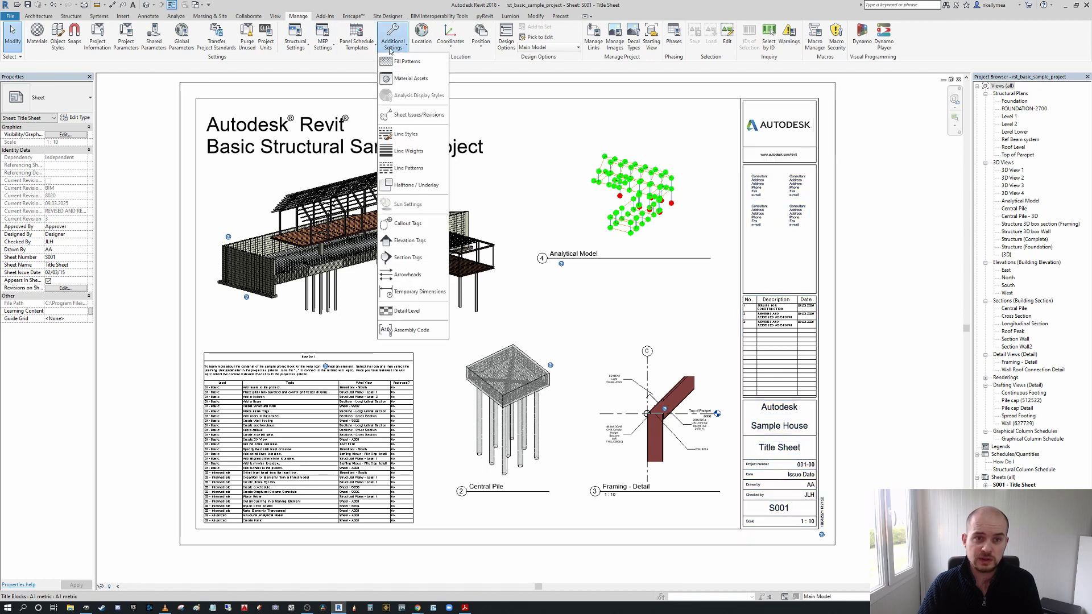
click(419, 115)
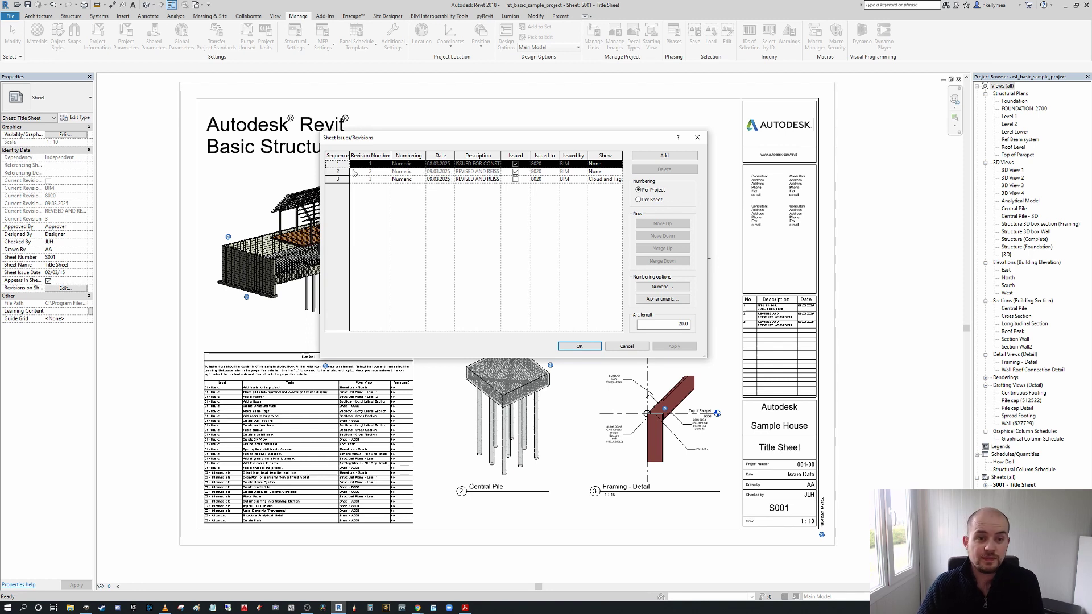
click(400, 173)
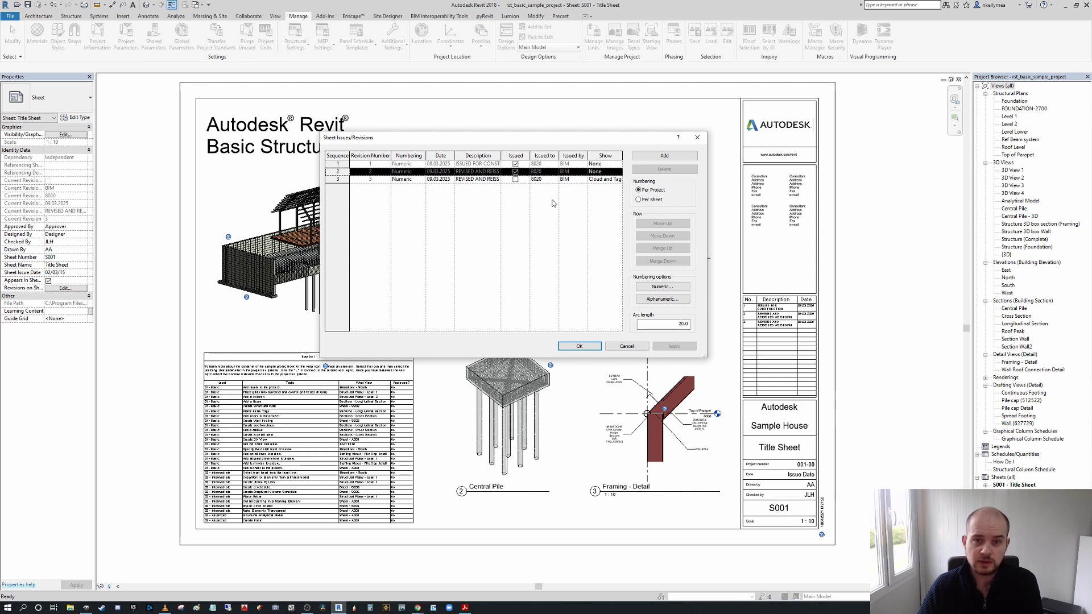
click(619, 172)
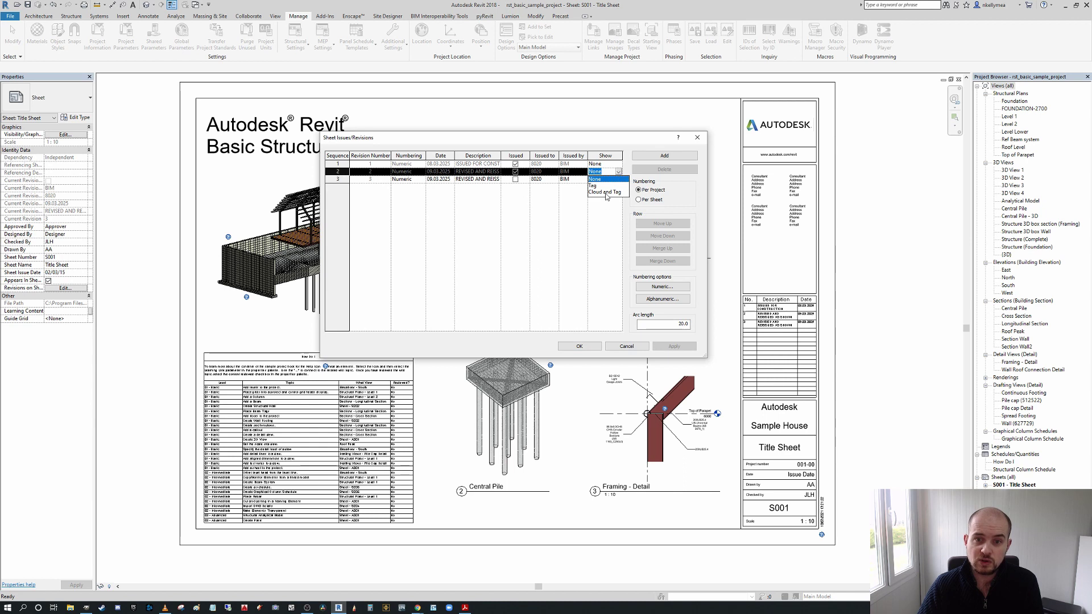
click(606, 192)
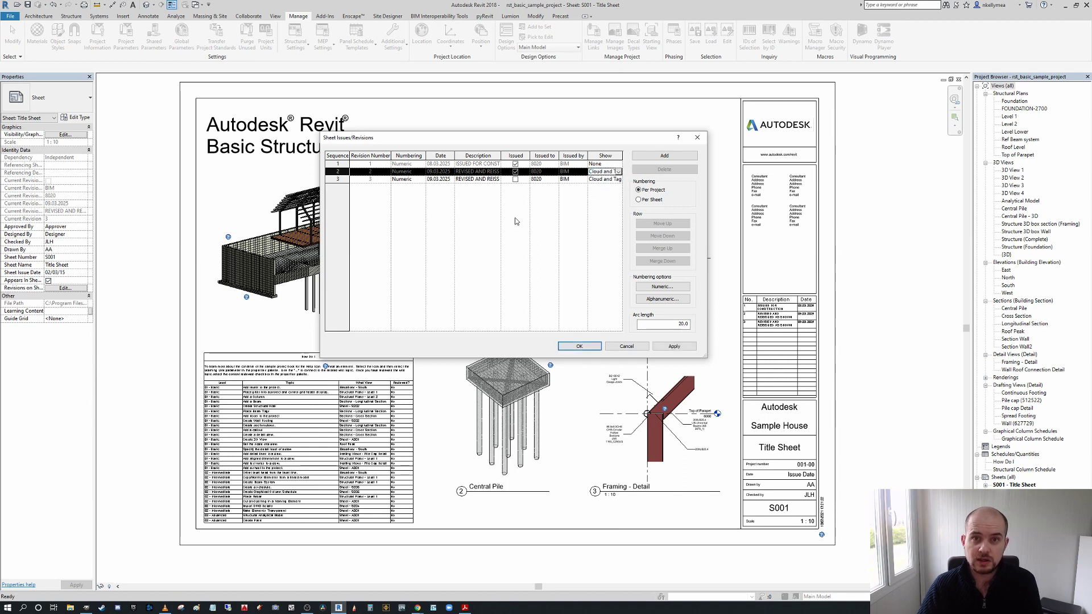
click(579, 347)
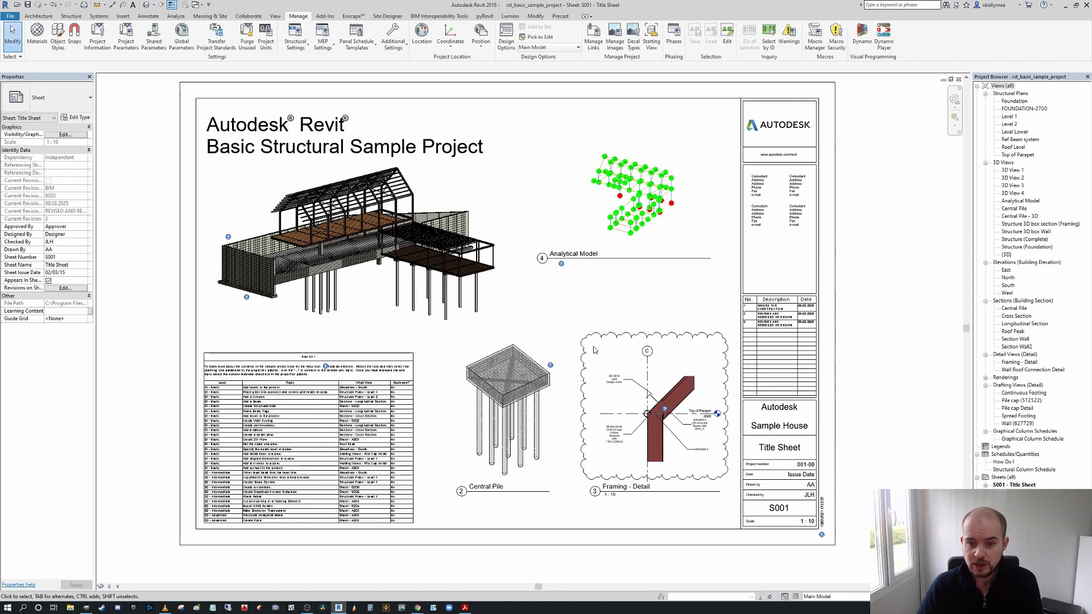
Step: Select the revision cloud around the Framing - Detail view and examine its revision properties
scroll(612, 311, up, 5)
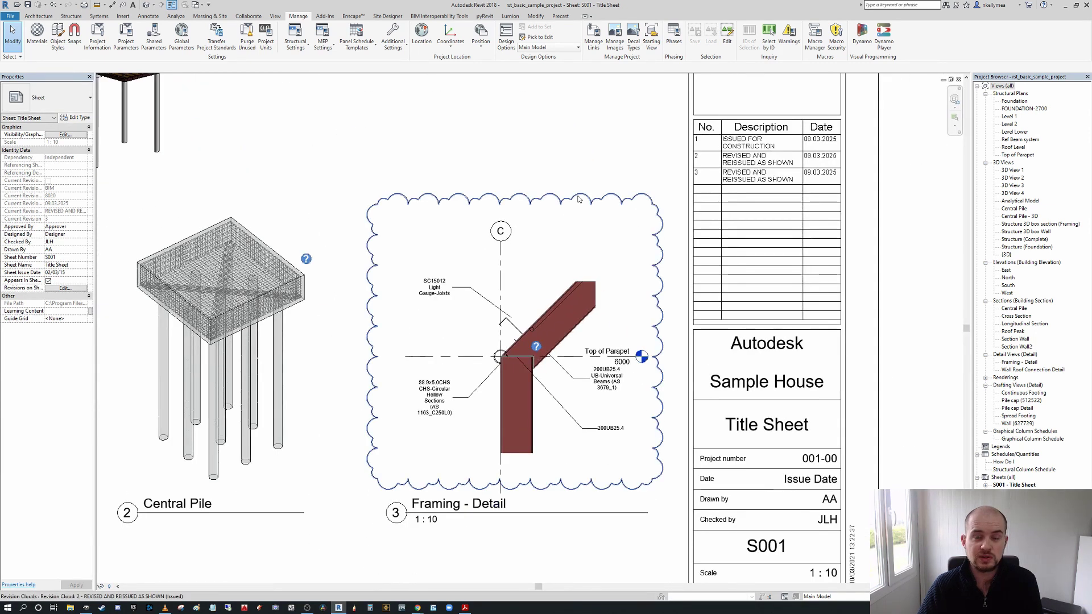
click(572, 196)
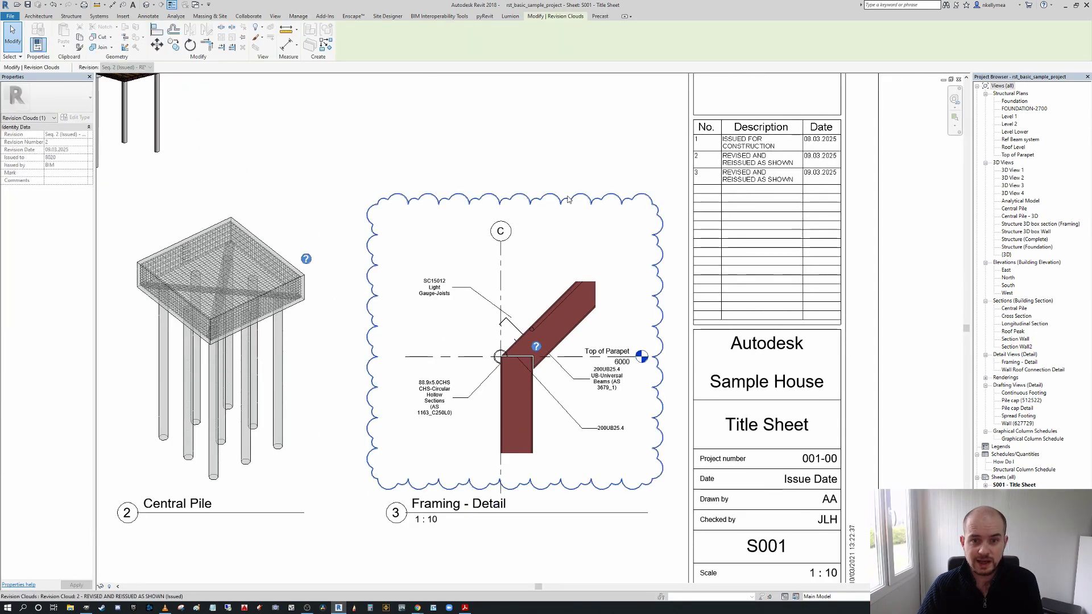
scroll(580, 199, down, 1)
scroll(591, 202, up, 1)
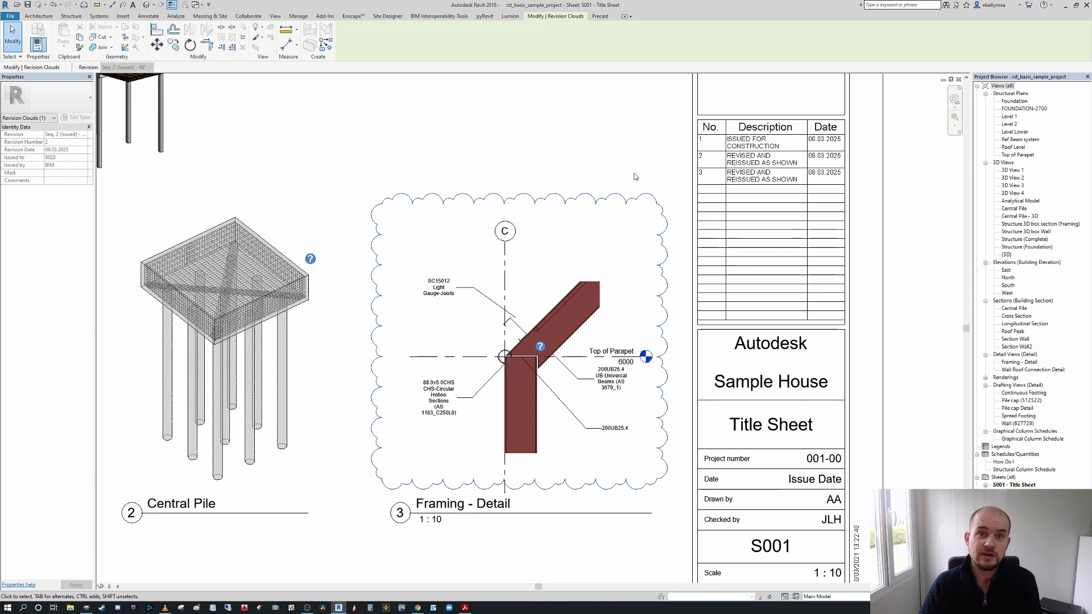
Step: Clear the Issued status of revision sequence 2 in the sheet issues and revisions settings
scroll(626, 182, down, 2)
scroll(625, 184, up, 1)
scroll(624, 184, down, 2)
scroll(548, 141, up, 1)
click(298, 15)
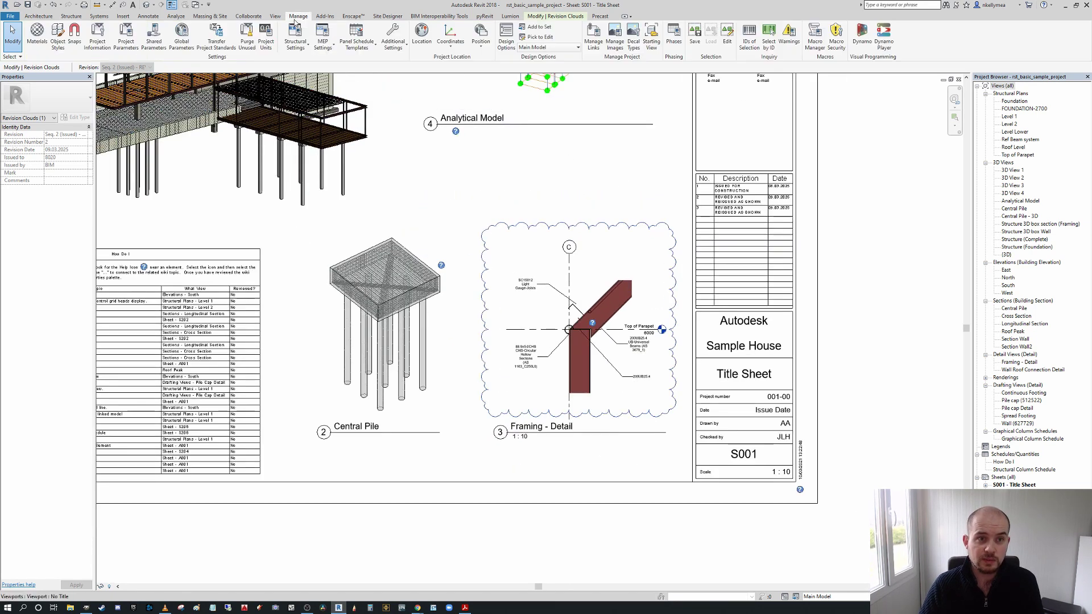
click(393, 45)
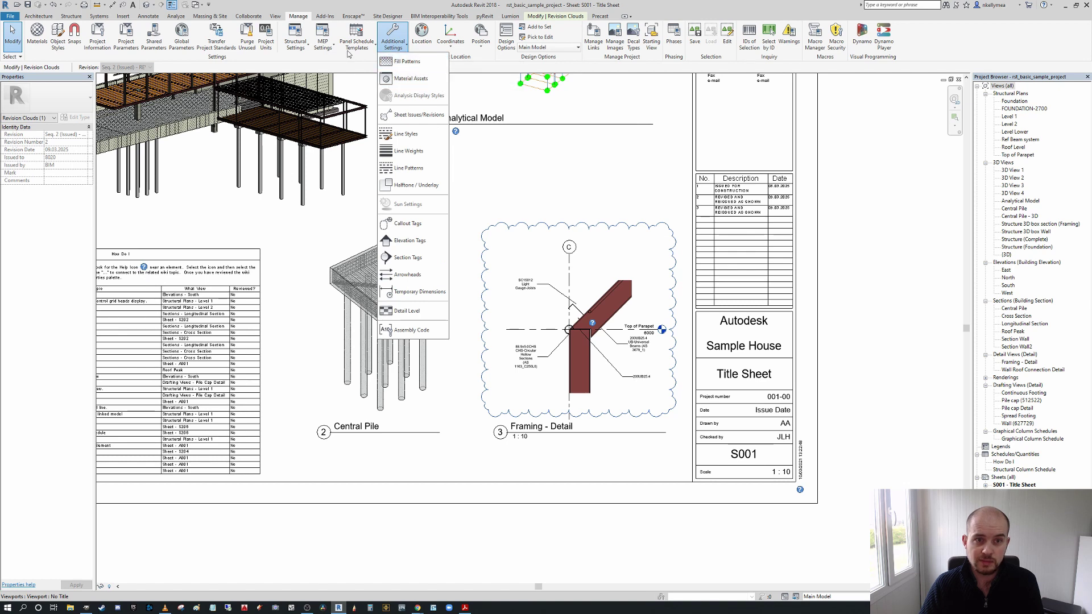
click(415, 115)
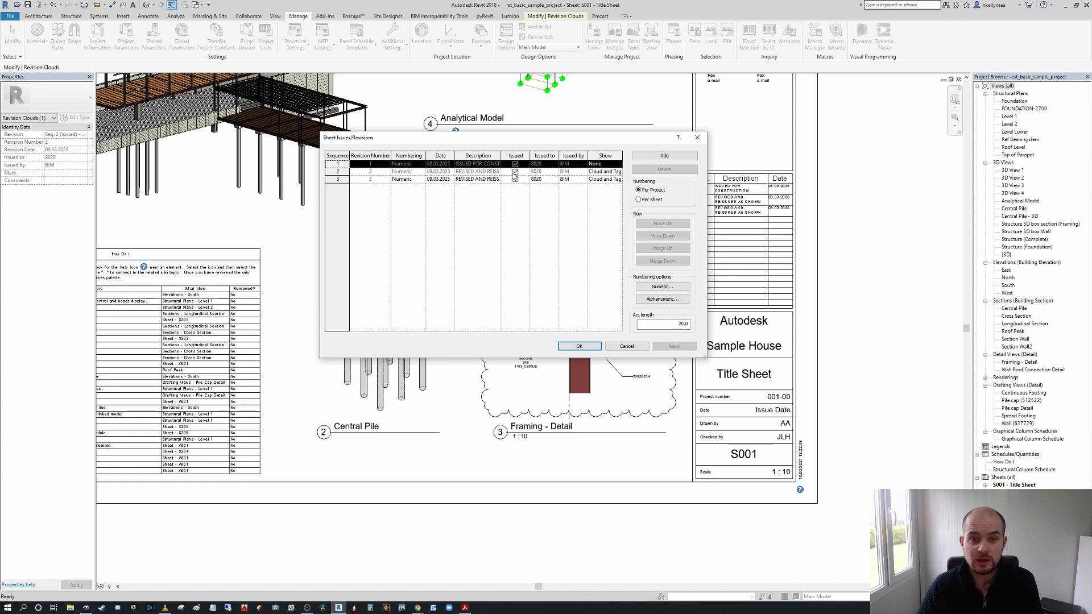
click(515, 172)
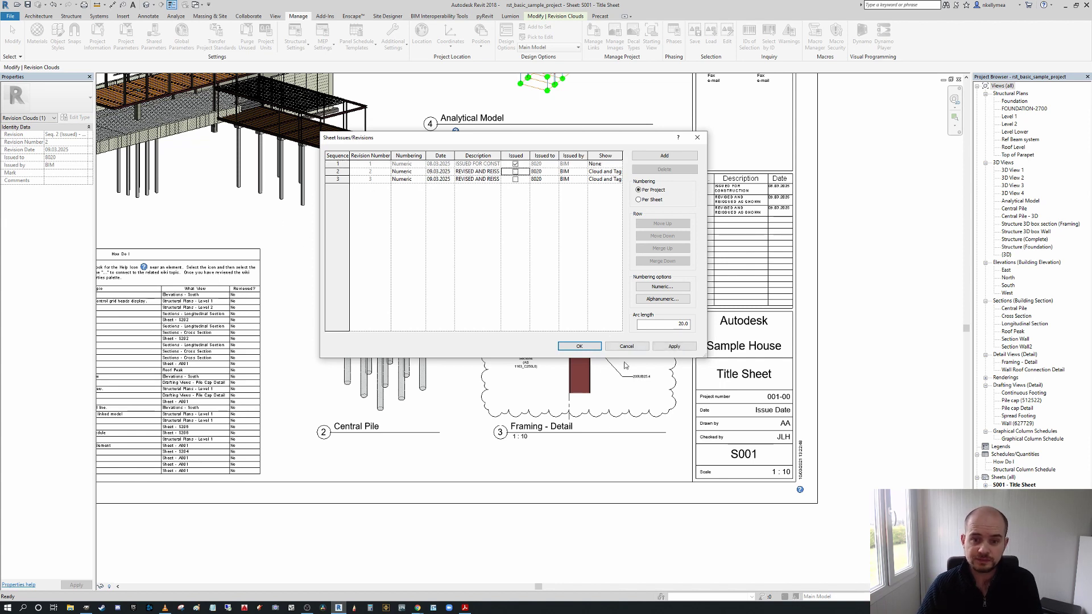
click(578, 345)
Step: Try deleting the revision cloud around the Framing - Detail view, check the revision schedule, and undo the deletion
scroll(534, 354, up, 3)
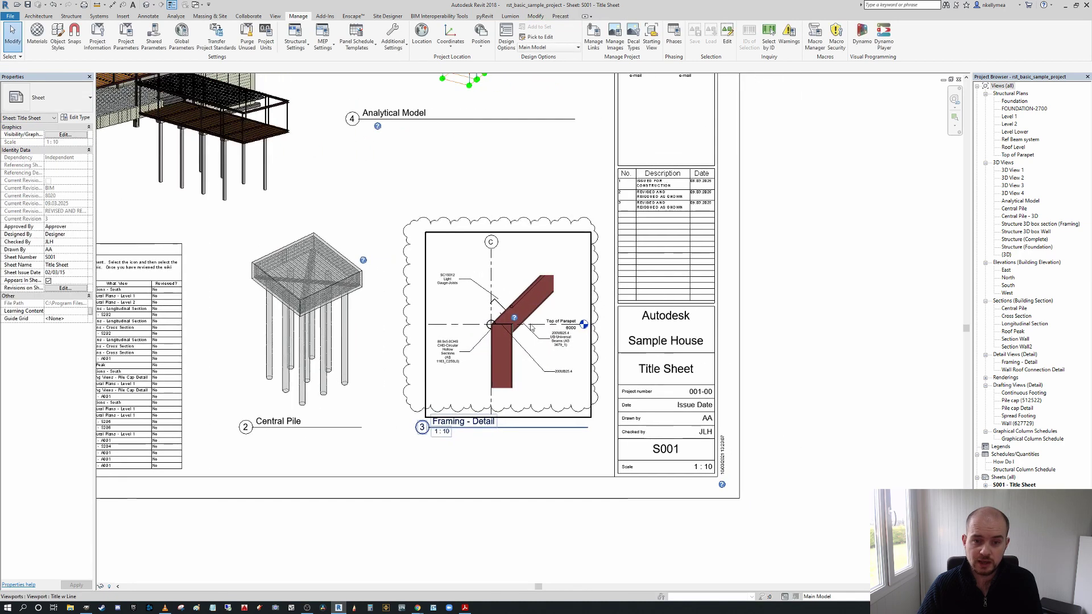
click(457, 192)
middle_drag(496, 201, 530, 232)
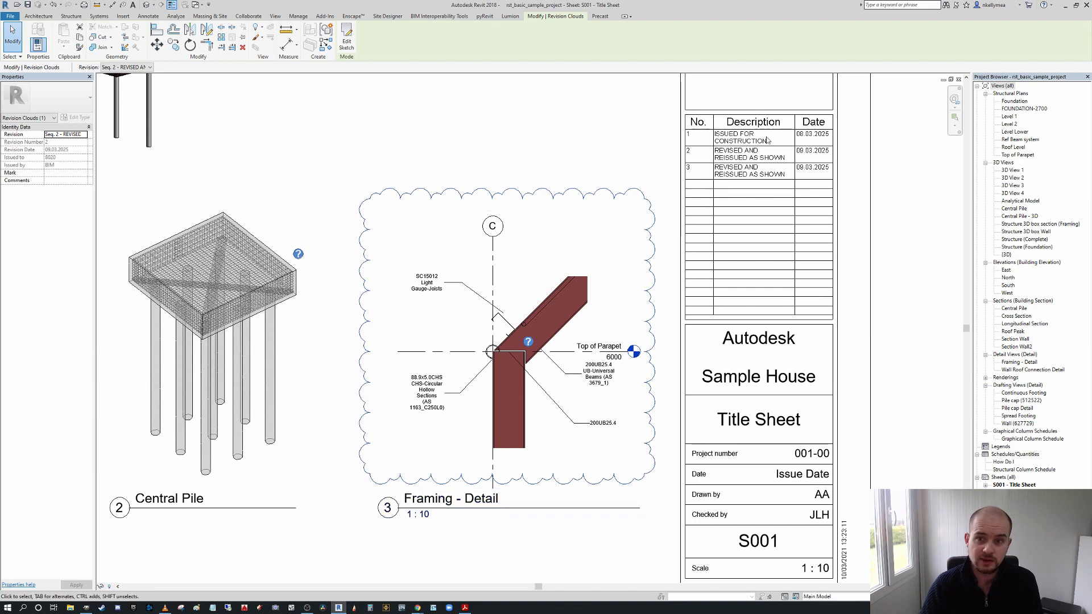
middle_drag(752, 197, 769, 202)
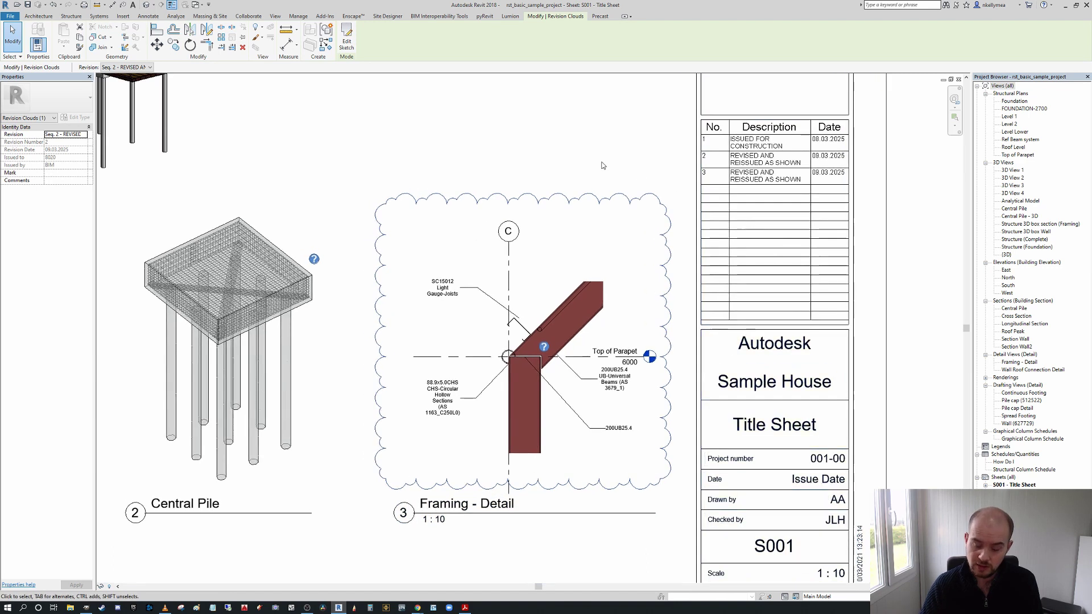
key(Delete)
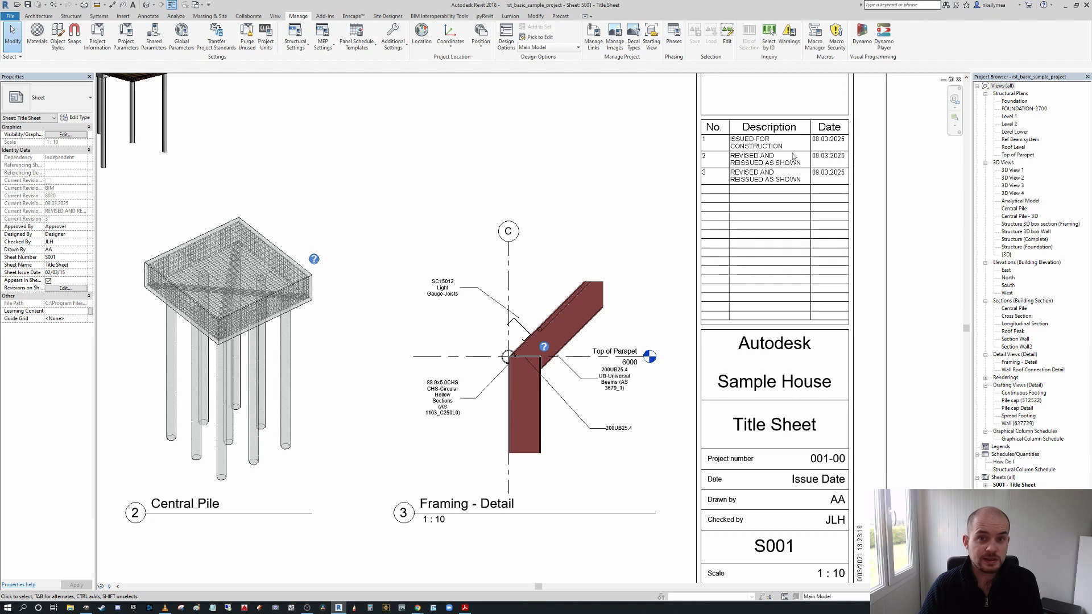
scroll(611, 220, down, 2)
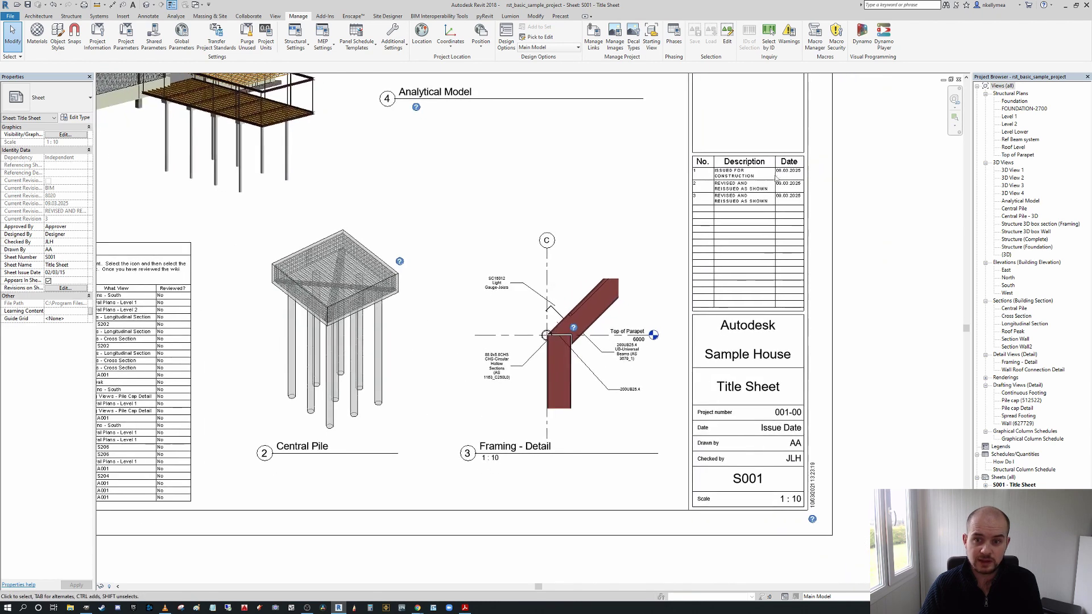
key(ctrl+z)
scroll(640, 199, up, 1)
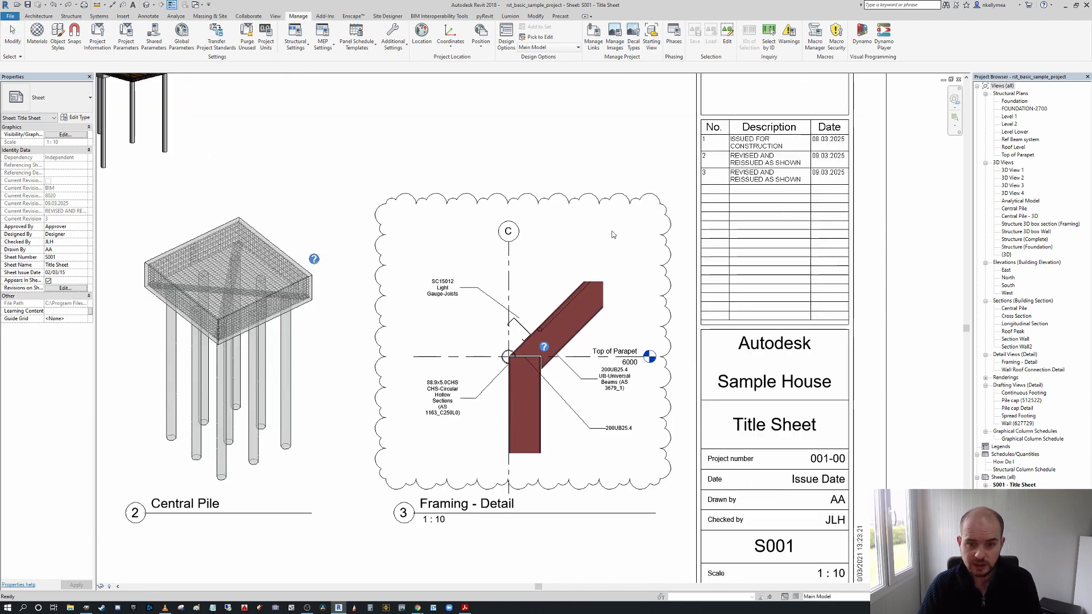
Step: Remove the sequence 2 revision cloud surrounding the Framing - Detail view from the sheet
click(583, 203)
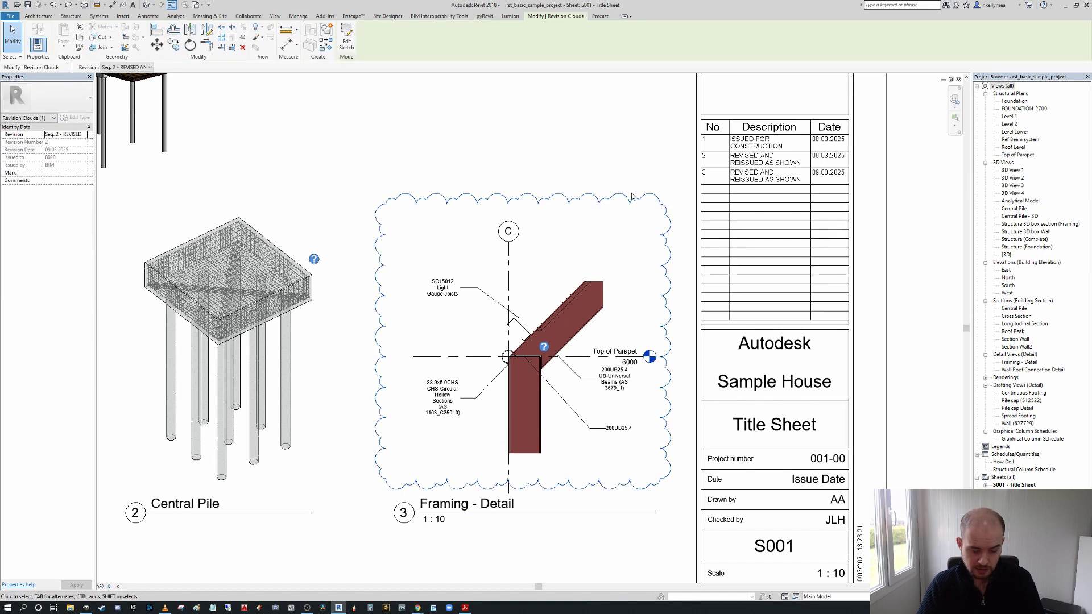
key(Delete)
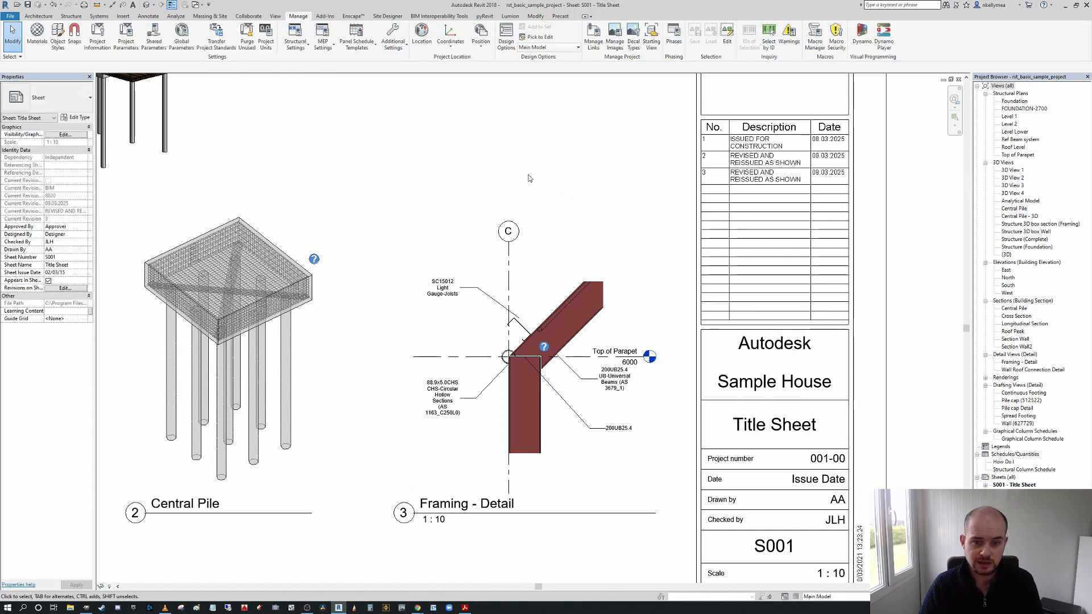
key(ctrl+z)
click(559, 199)
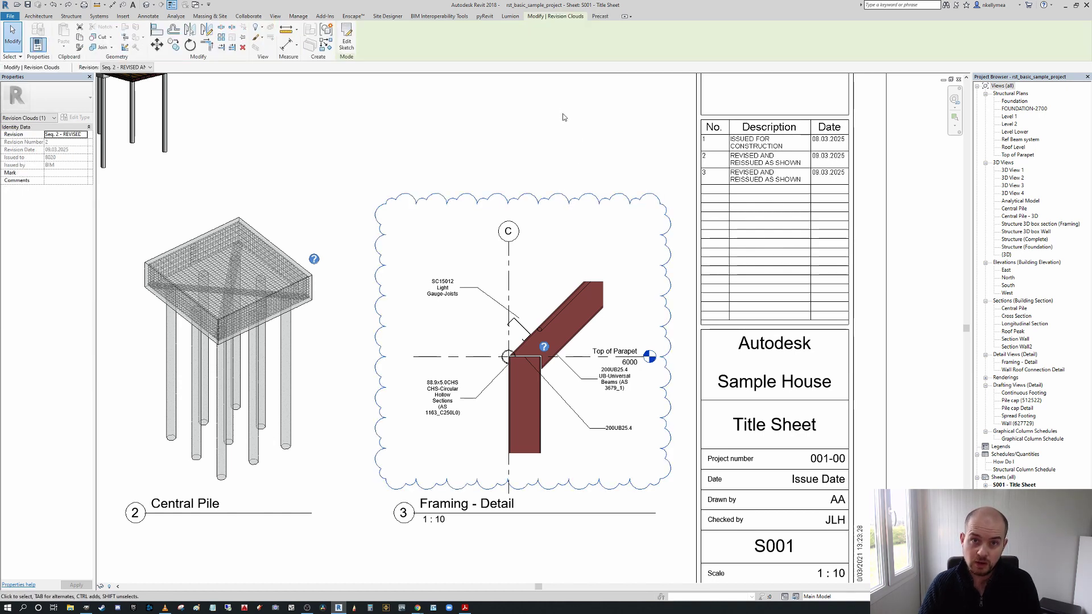
key(Delete)
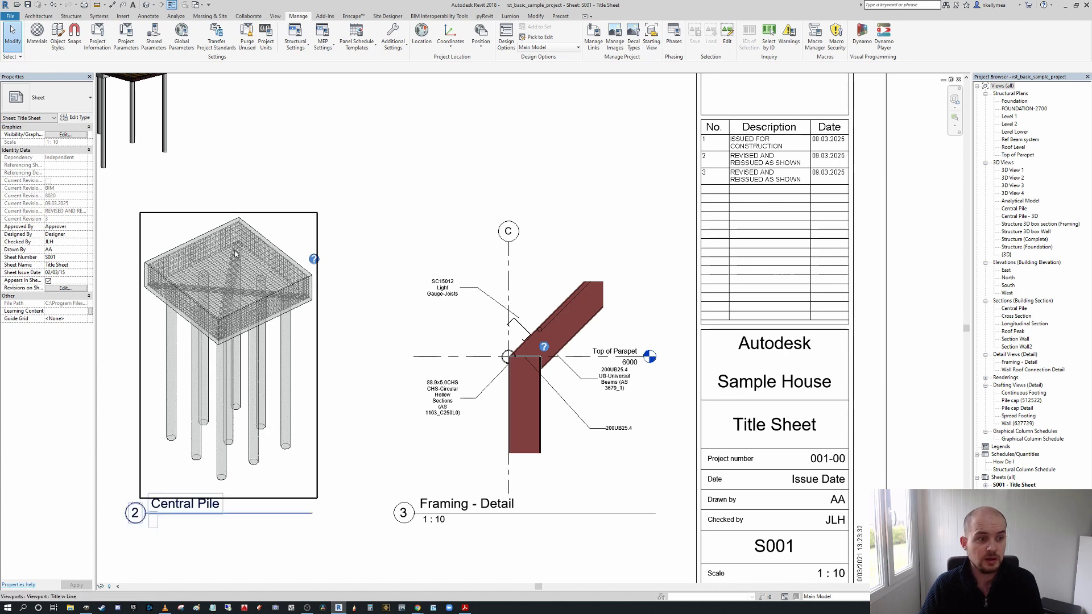
Step: Turn off Shown in Revision Schedule for the sequence 2 revision in the Title Sheet's Revisions on Sheet settings
click(64, 288)
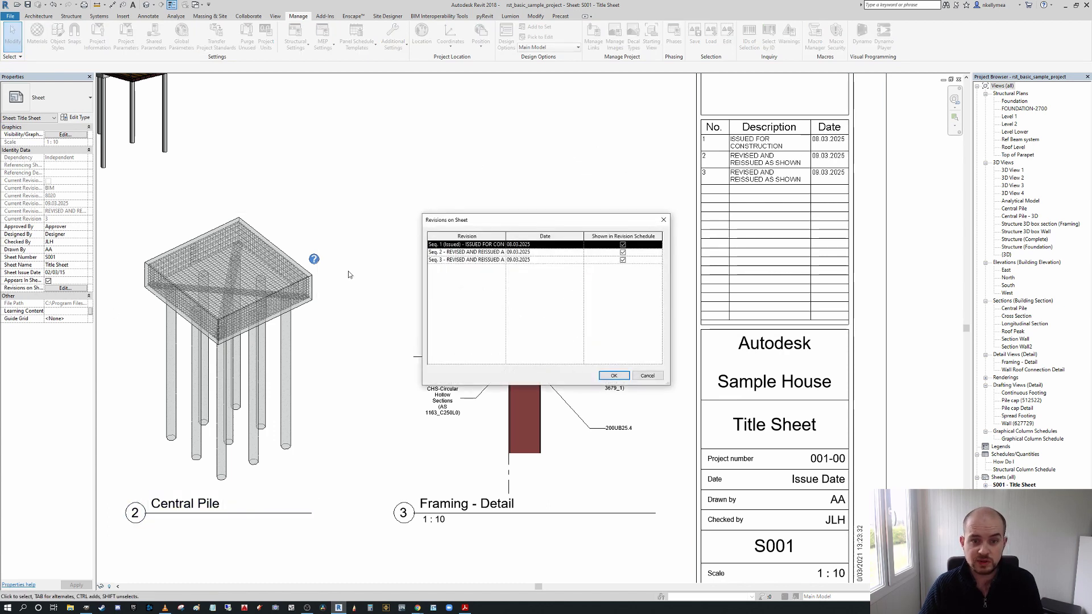
drag(531, 220, 514, 128)
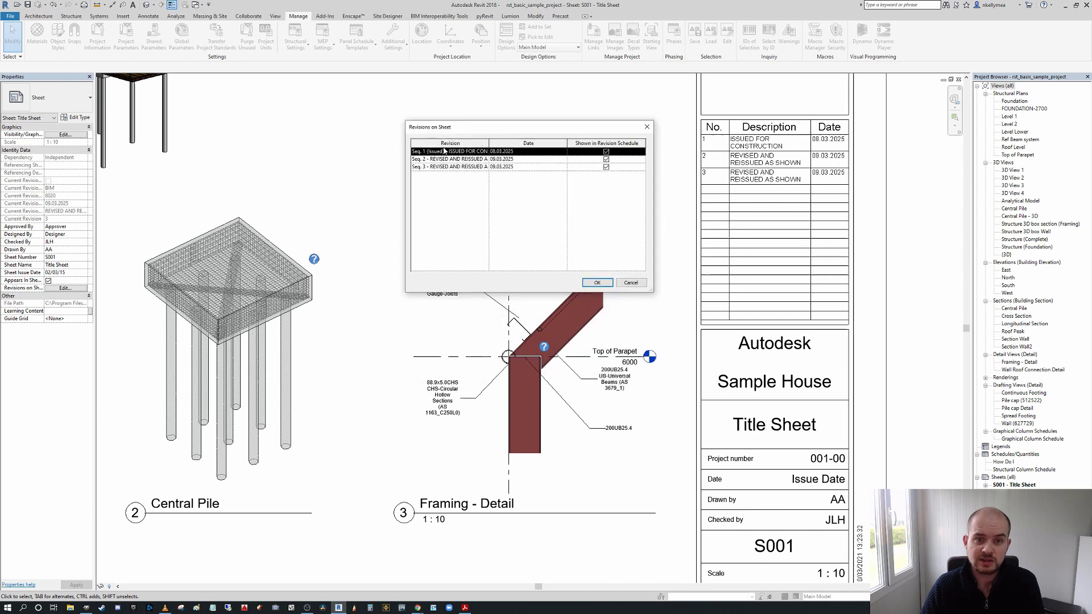
click(606, 159)
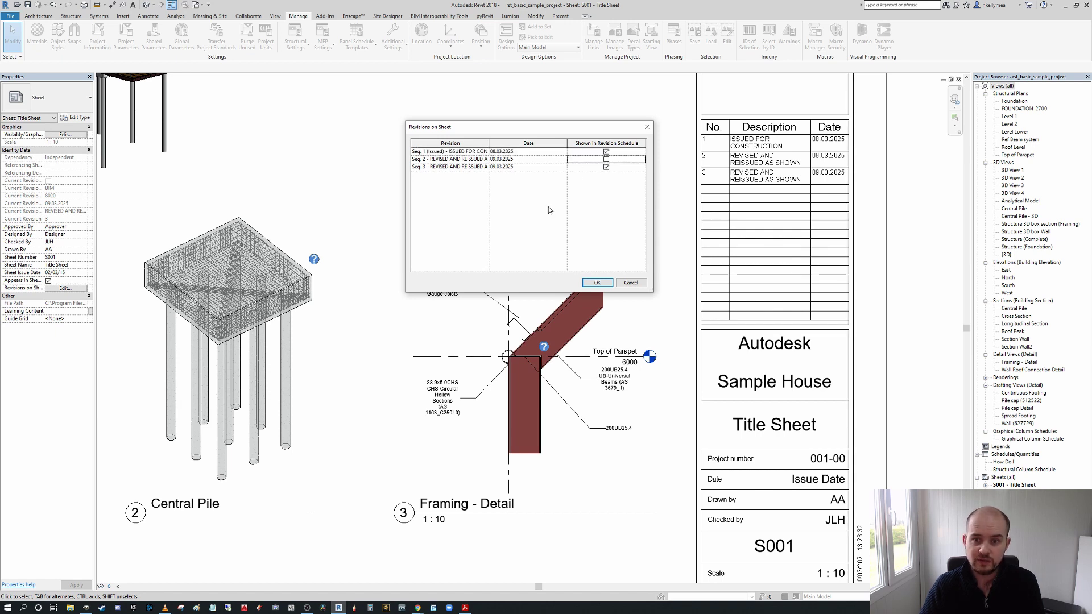
click(597, 282)
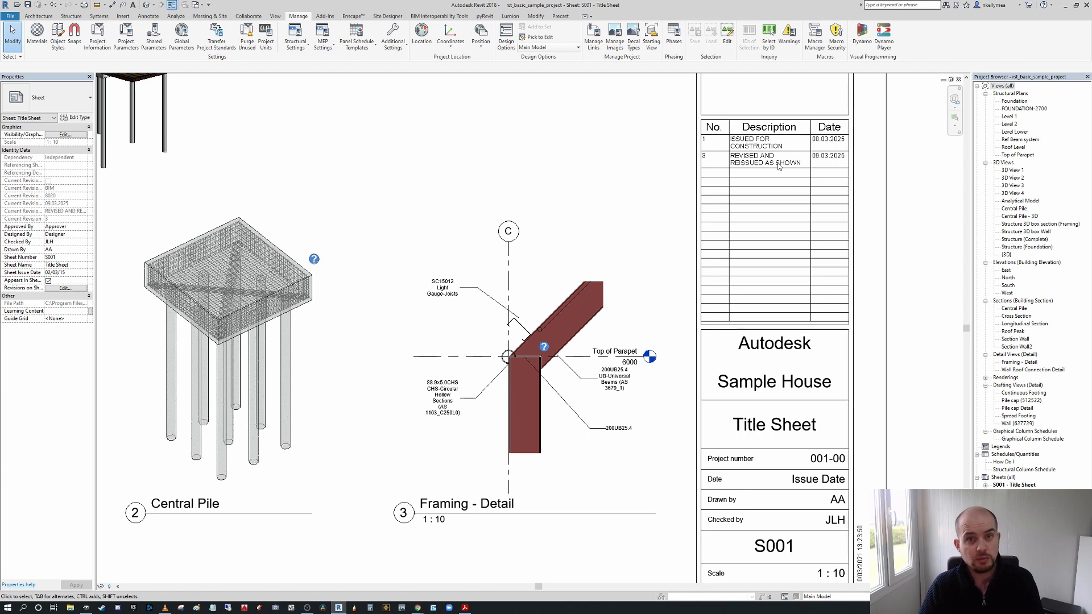
scroll(597, 212, down, 2)
scroll(600, 210, up, 1)
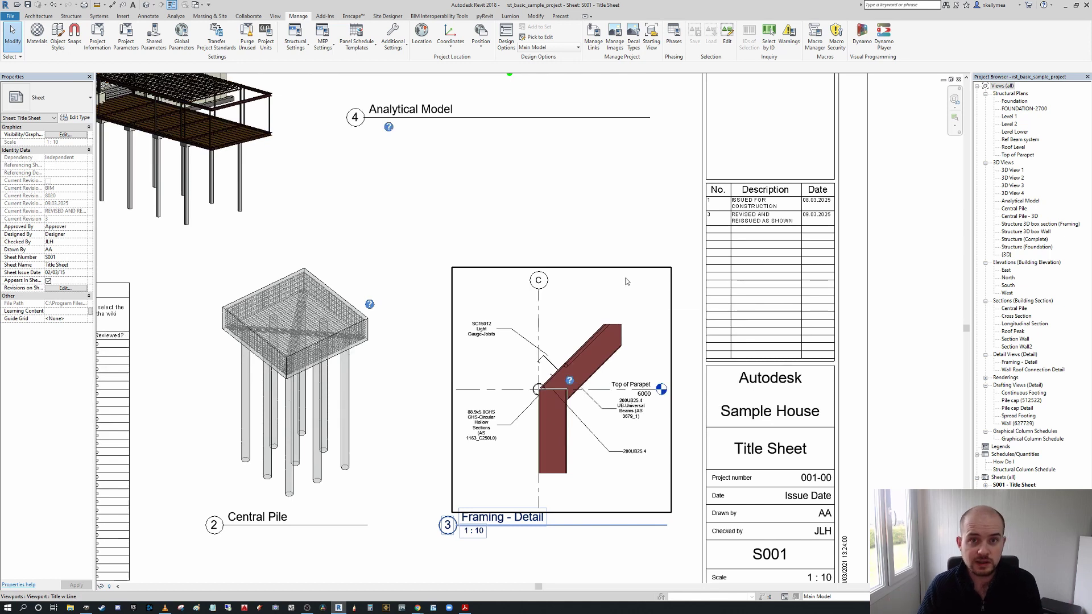
scroll(615, 260, down, 2)
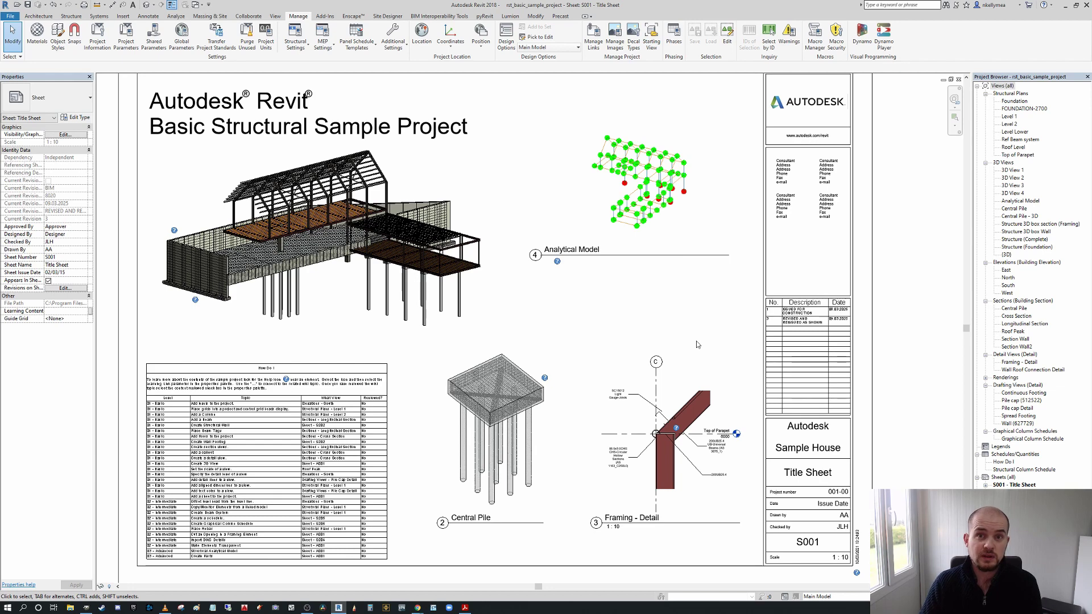
middle_drag(655, 347, 696, 329)
middle_drag(550, 275, 652, 319)
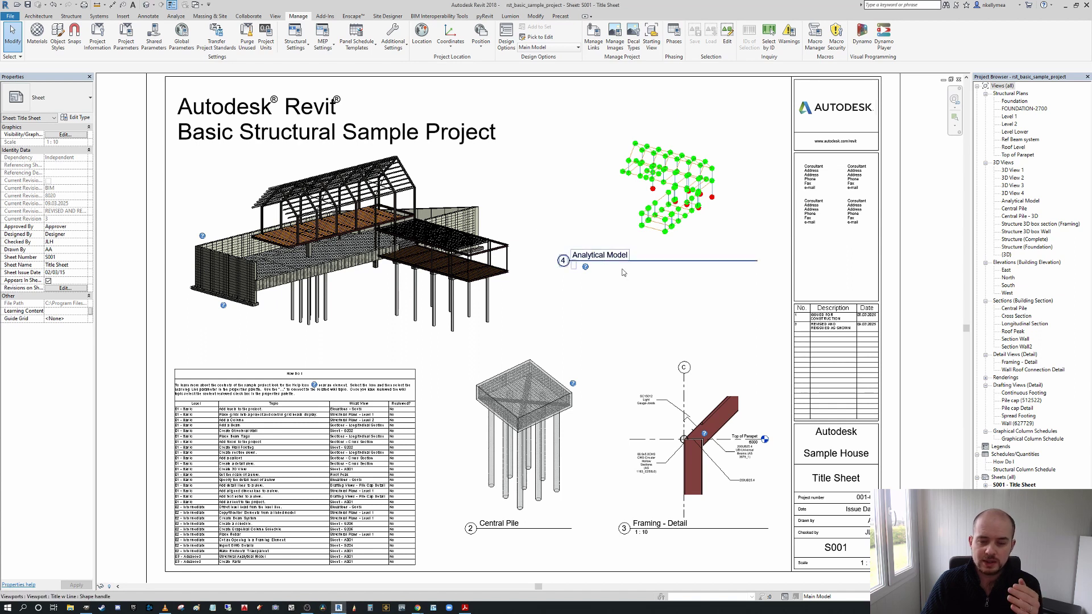
shift+scroll(667, 344, right, 2)
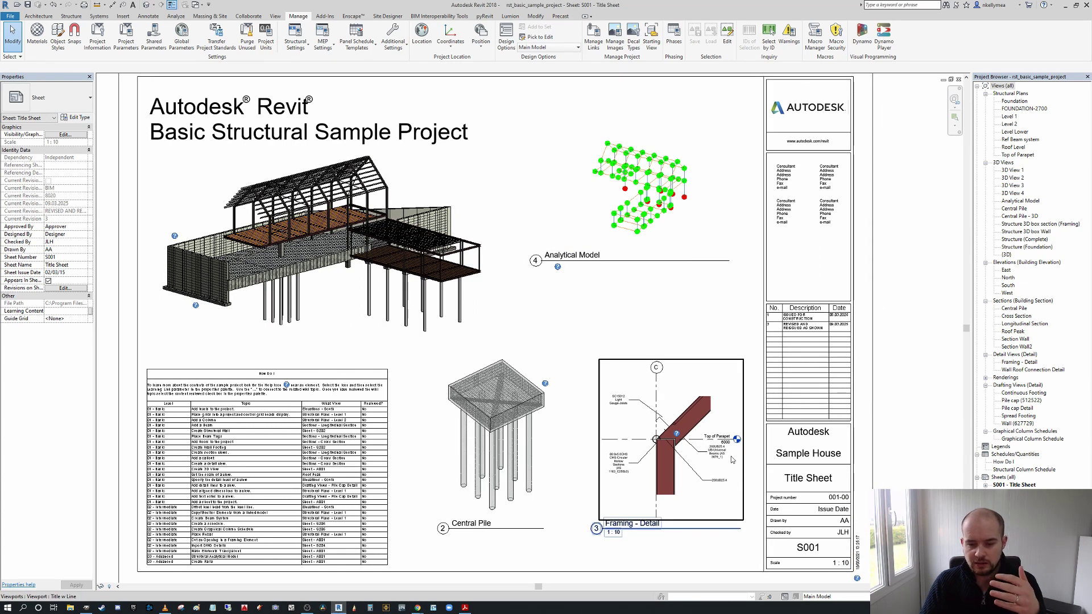
click(690, 326)
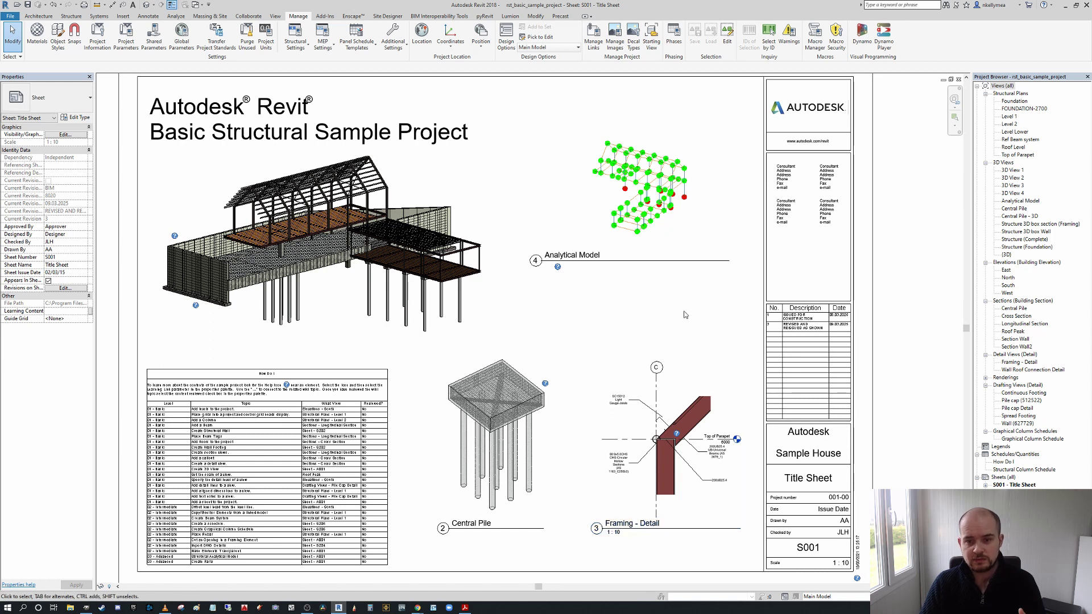
middle_drag(656, 314, 643, 325)
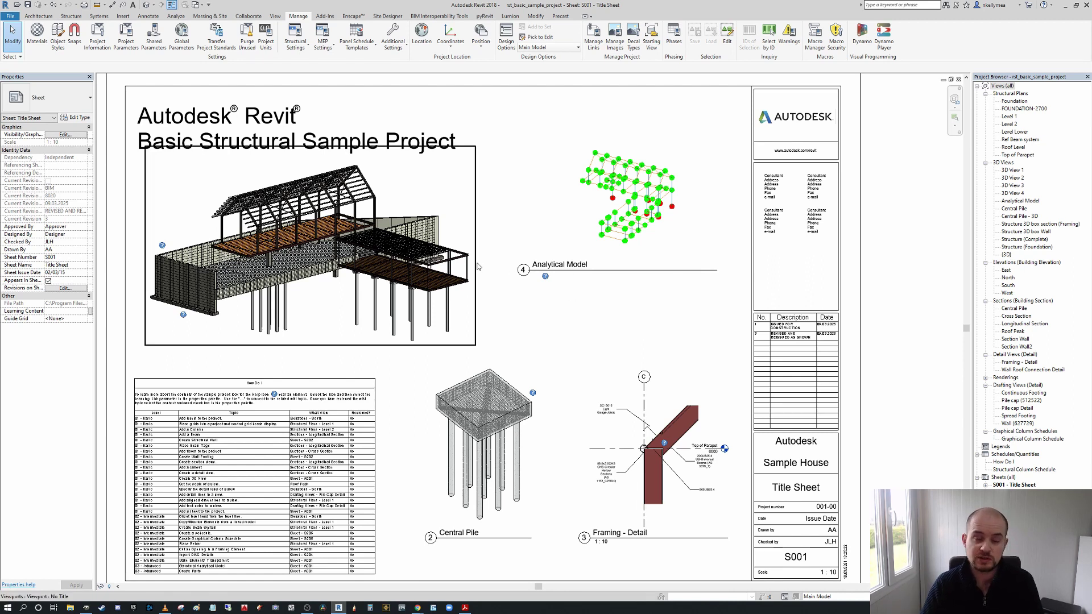
right_click(554, 310)
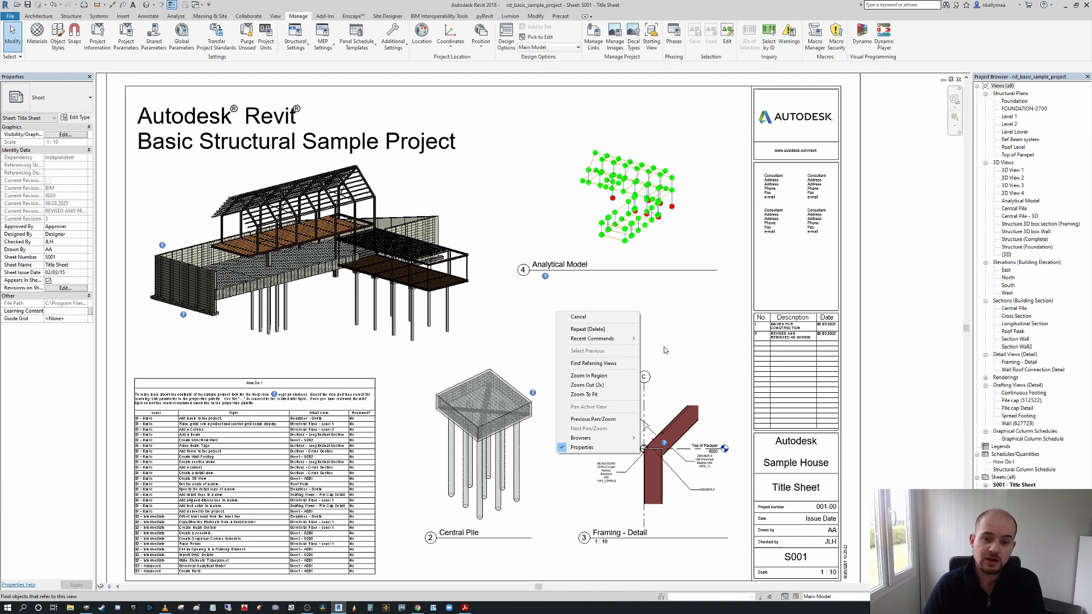
key(Escape)
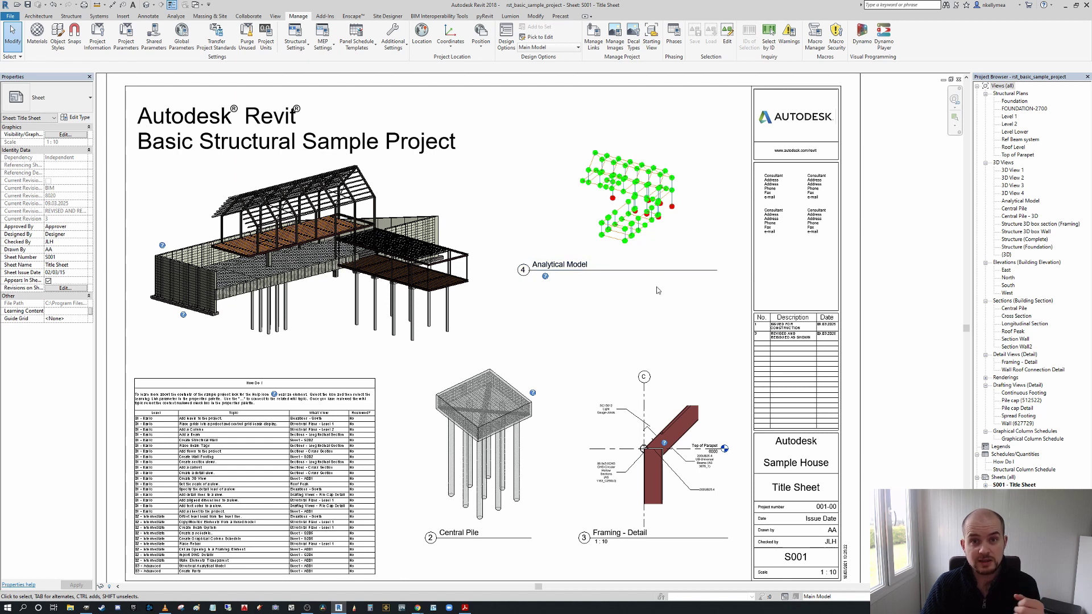
scroll(850, 331, up, 2)
scroll(850, 331, down, 4)
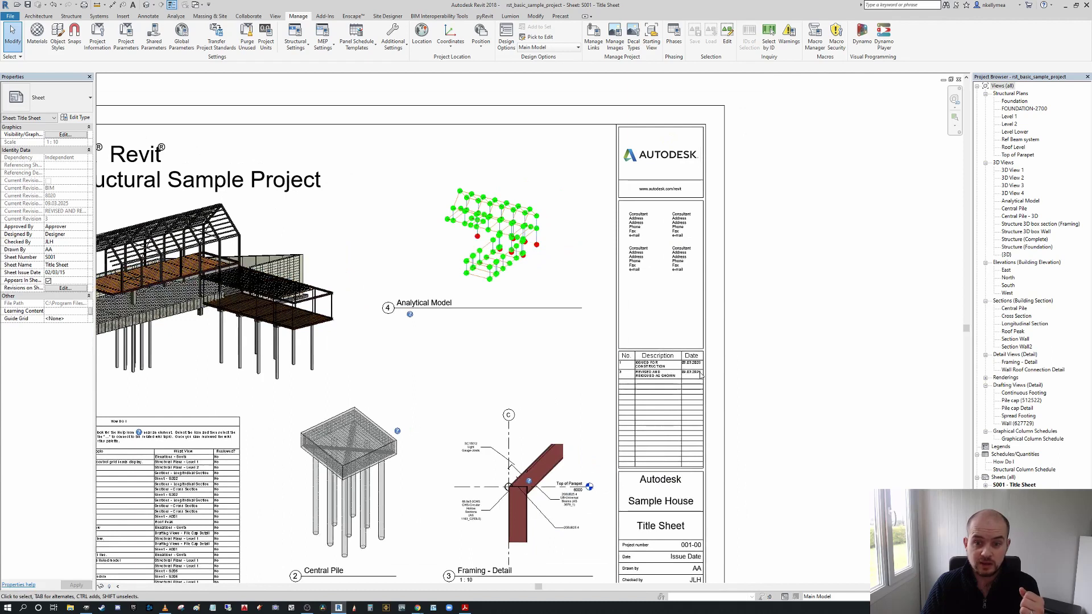
scroll(659, 367, up, 2)
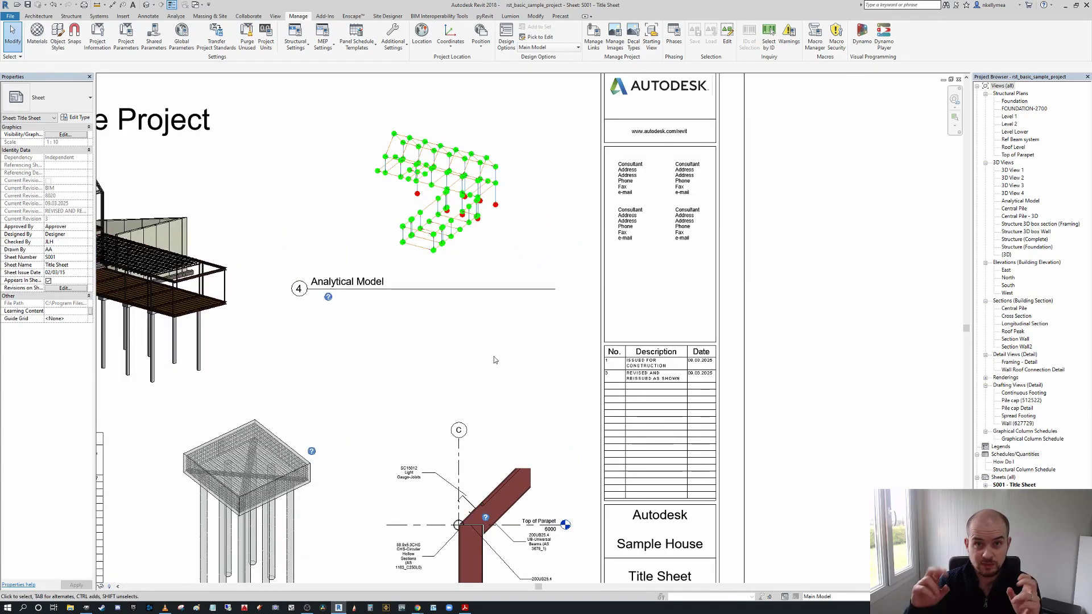
scroll(483, 347, down, 3)
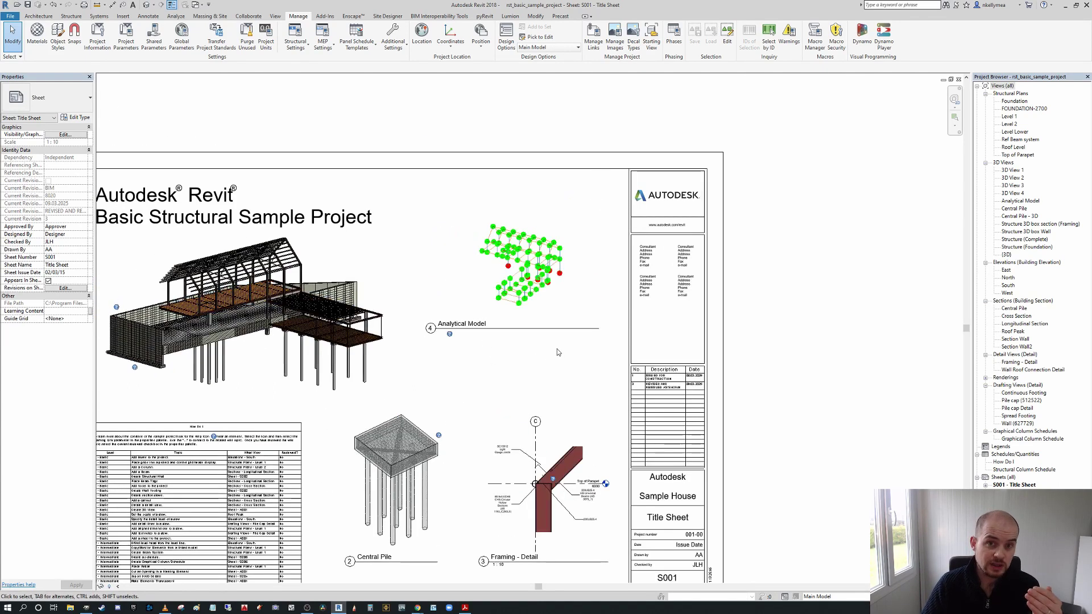
scroll(559, 341, down, 1)
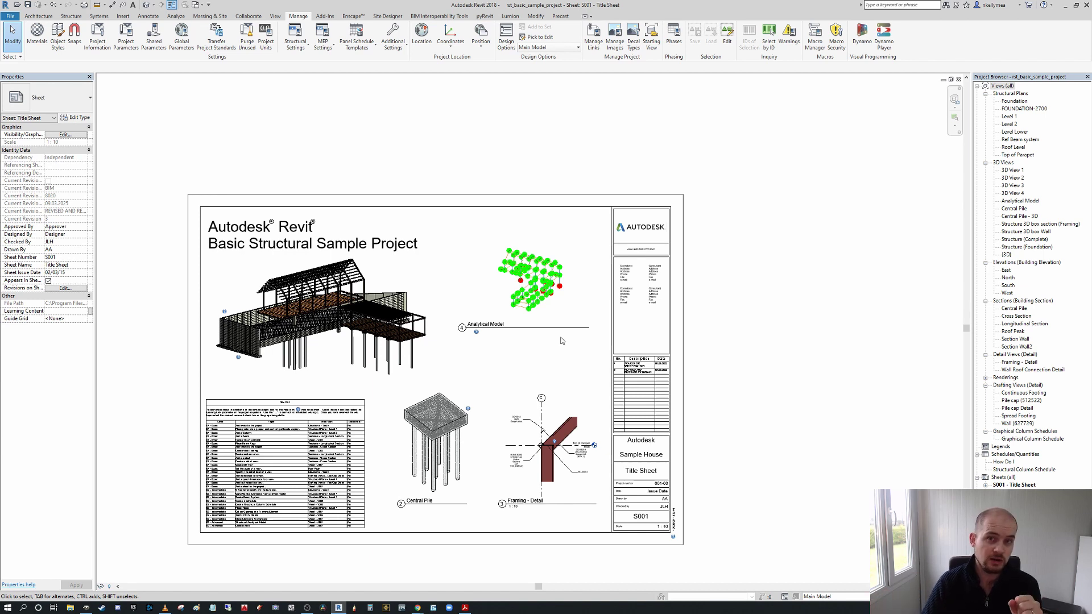
middle_drag(698, 322, 773, 319)
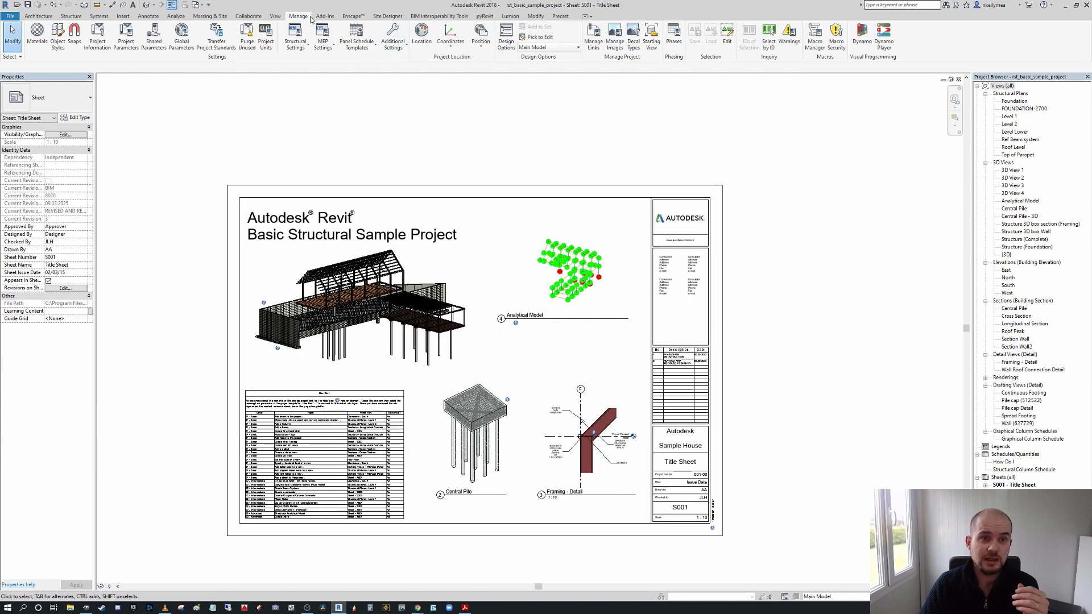
Step: Delete the sequence 2 revision from the project's sheet issues and revisions list
click(382, 37)
click(418, 114)
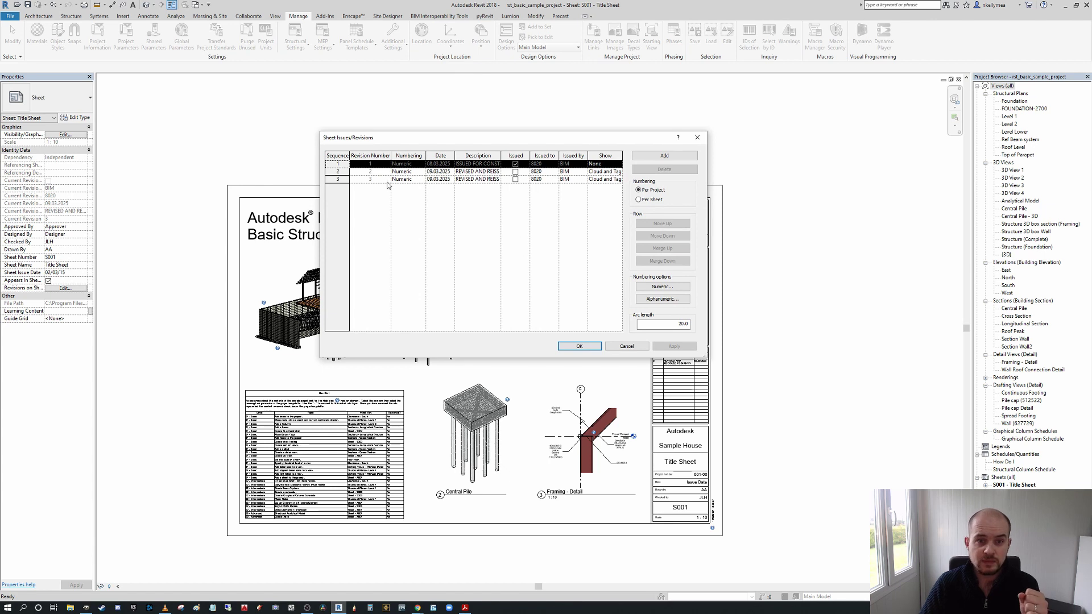
click(364, 171)
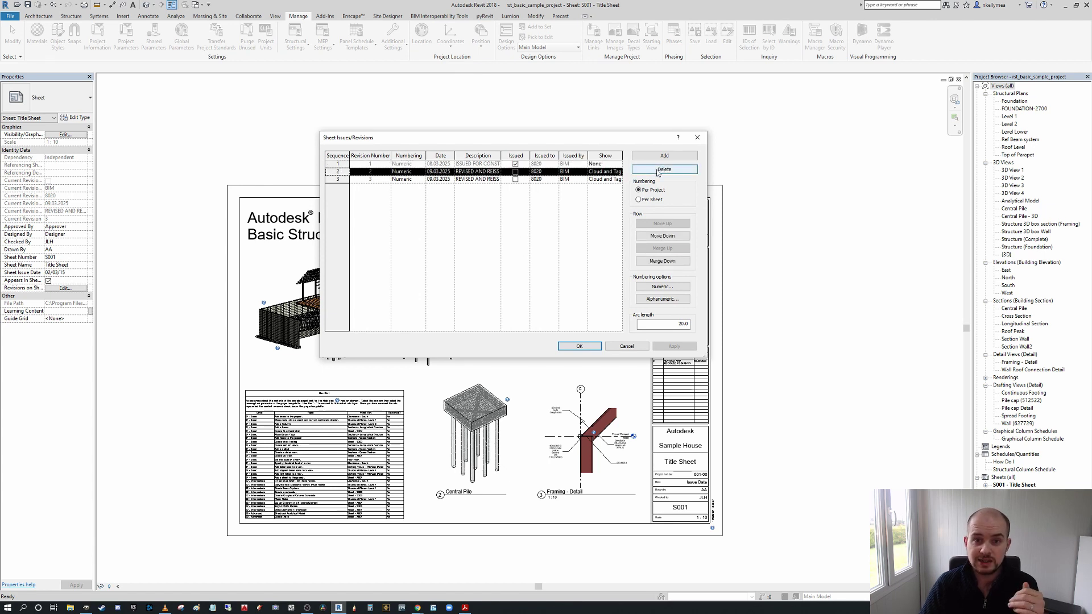
click(664, 169)
click(563, 314)
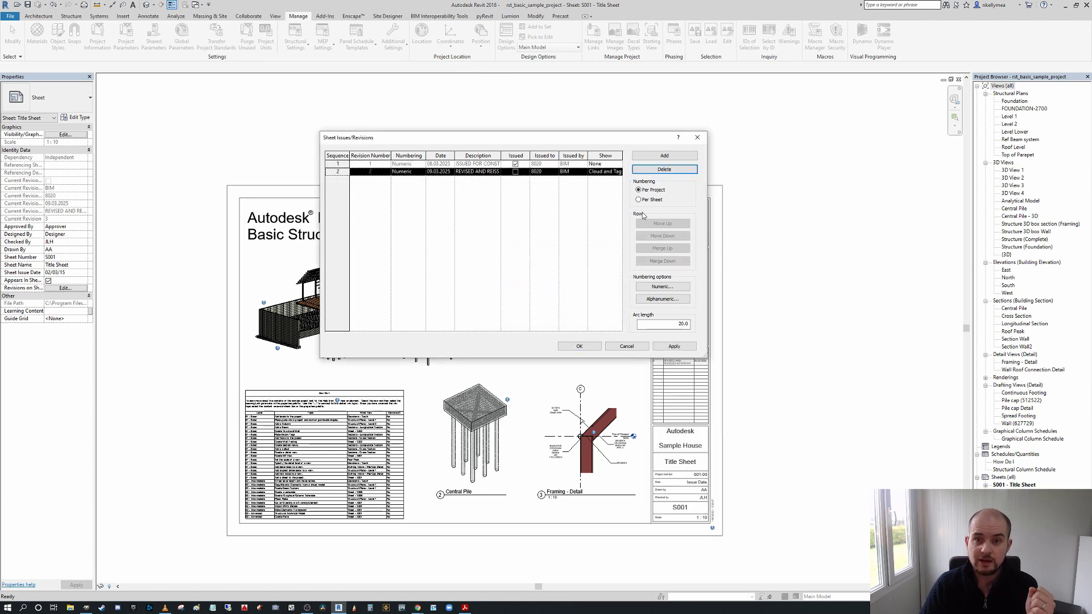
Step: Add a new revision and move it up to sequence 2, with its date open for editing
click(663, 156)
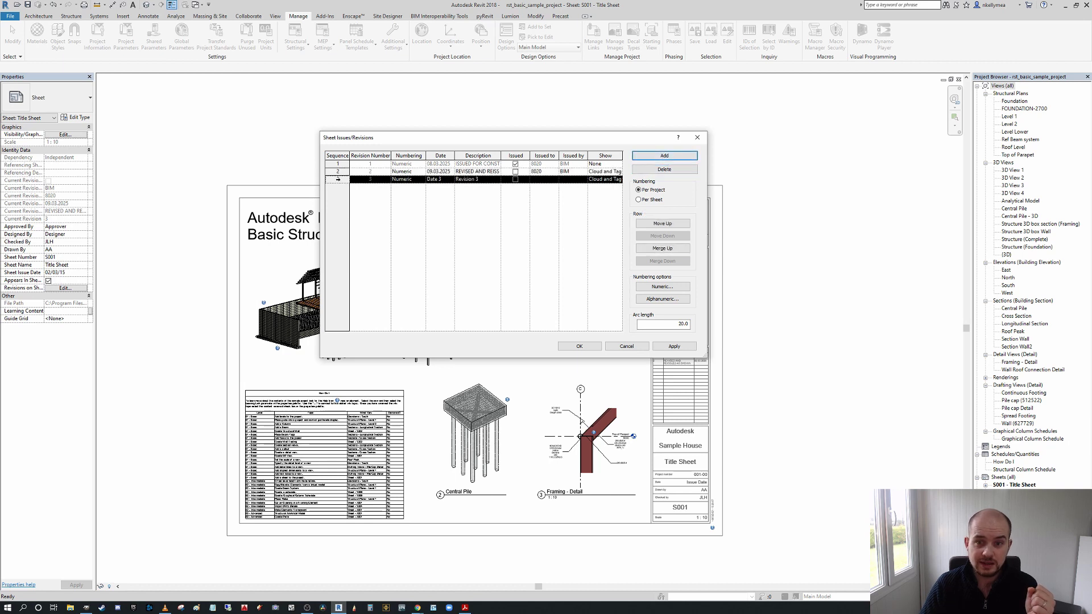
click(662, 223)
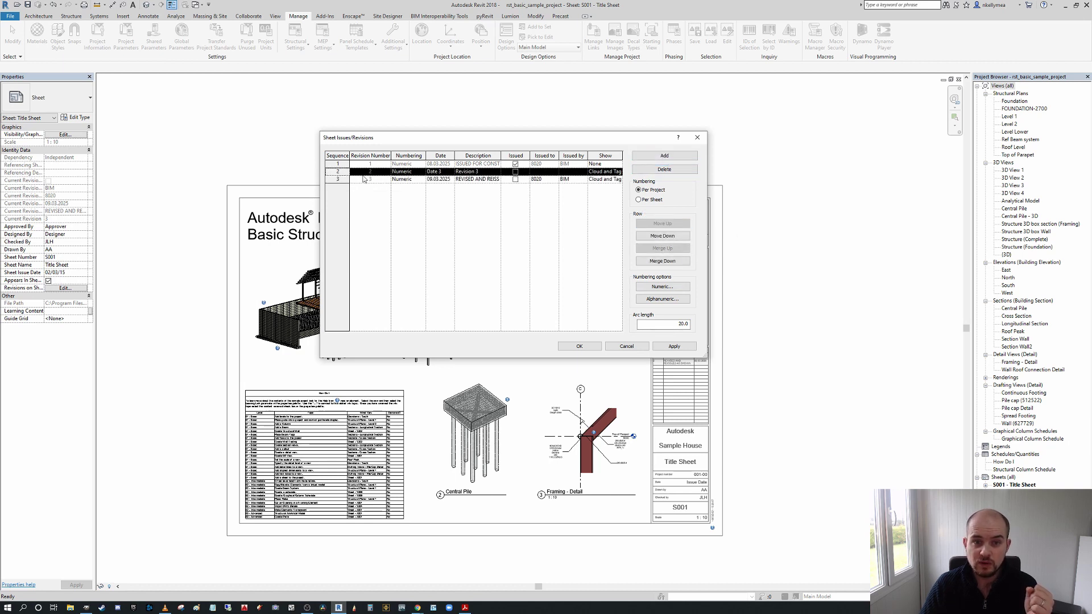
click(444, 172)
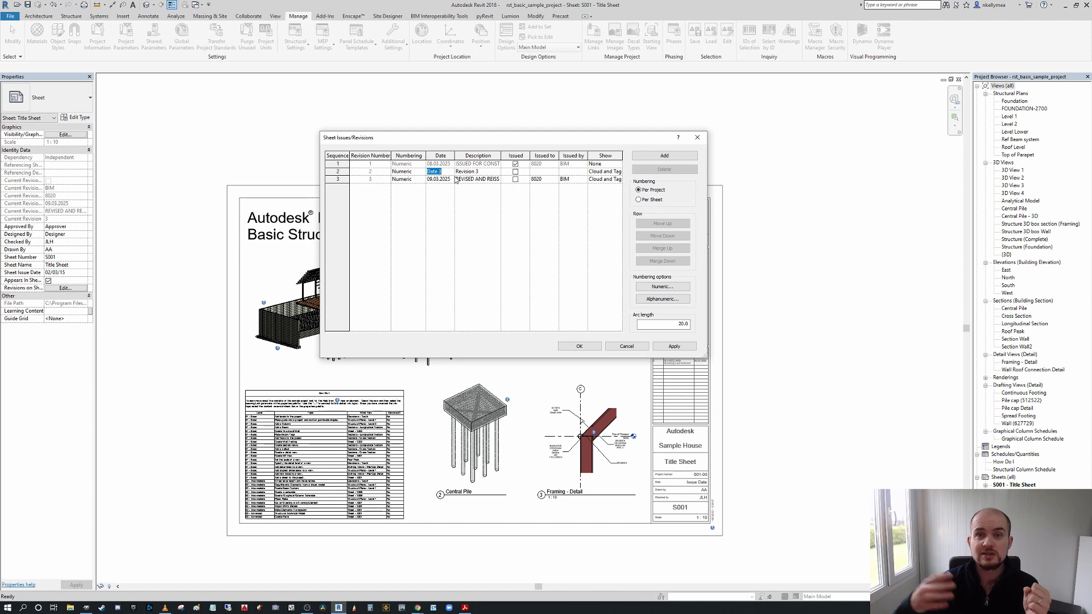